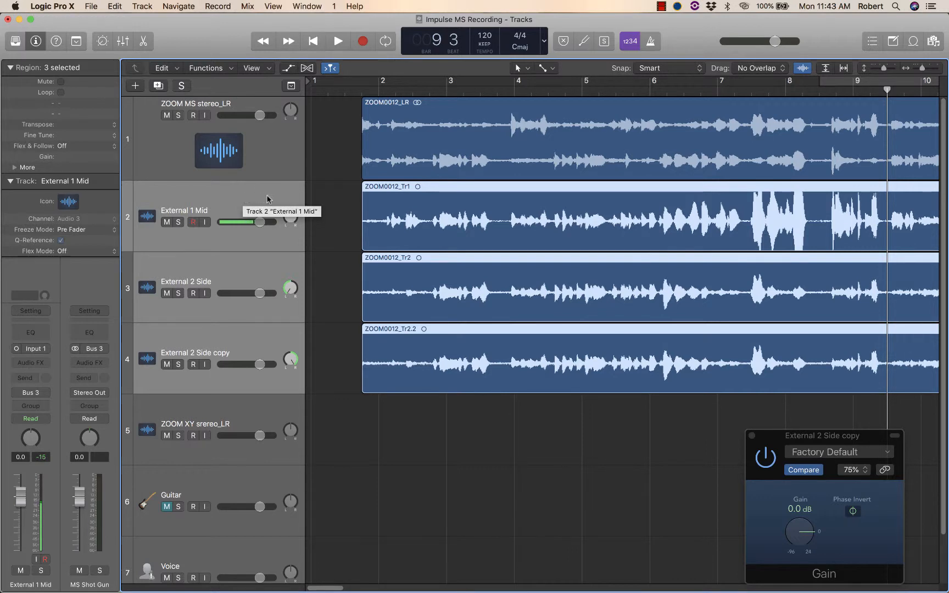
Create a folder track stack from the three External mic tracks, then expand and collapse it to check its subtracks.
{"action": "left_click", "coordinate": [142, 6]}
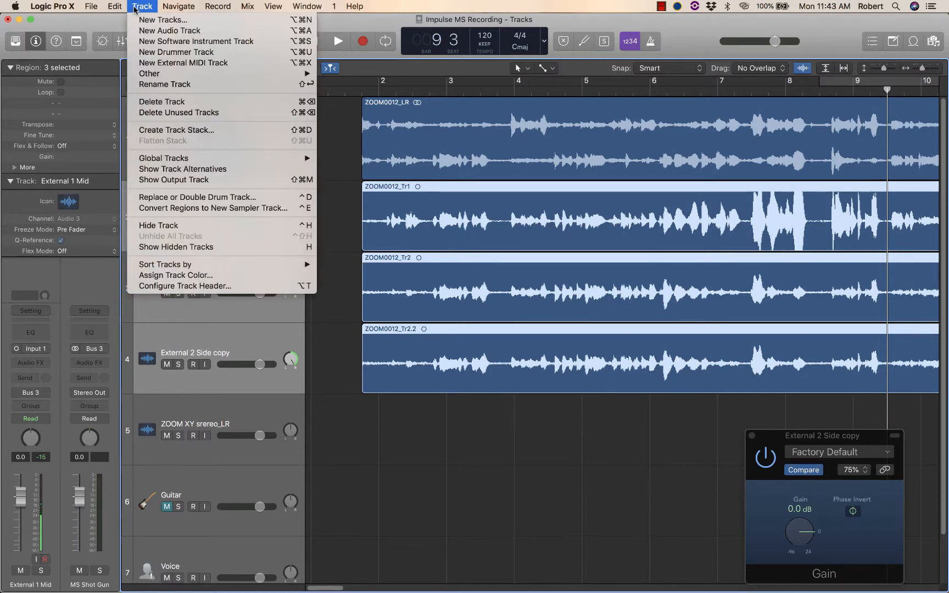
{"action": "left_click", "coordinate": [281, 132]}
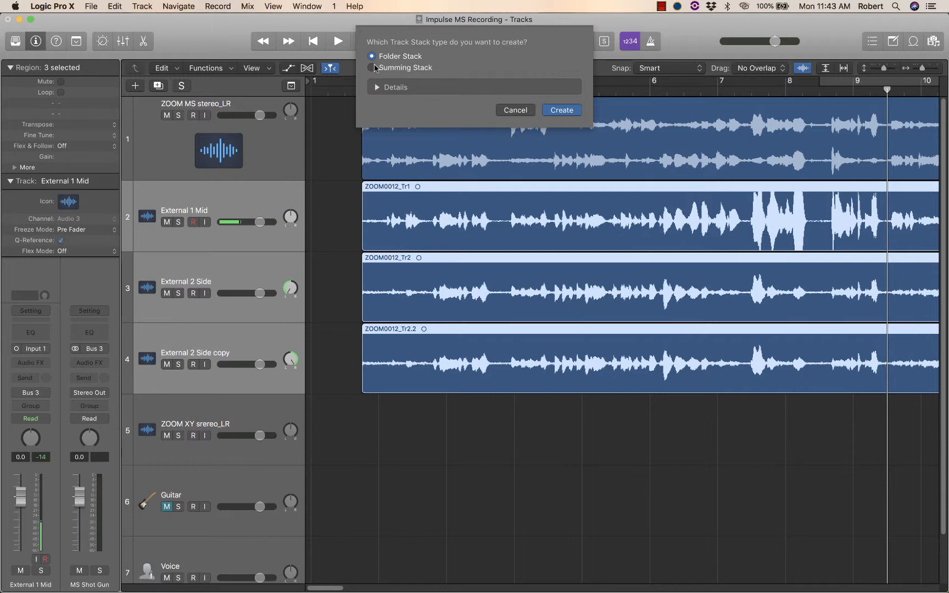
{"action": "left_click", "coordinate": [562, 110]}
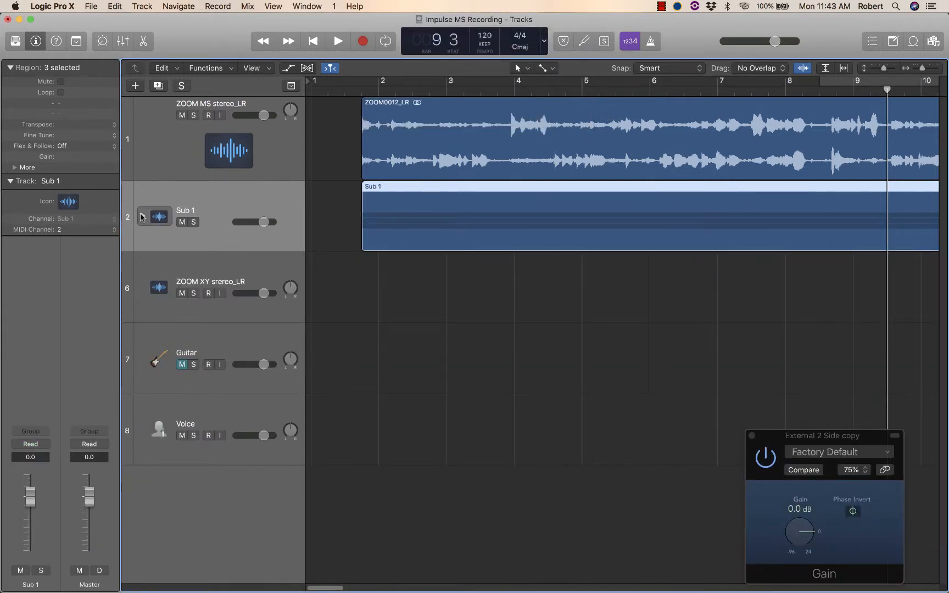
{"action": "left_click", "coordinate": [142, 217]}
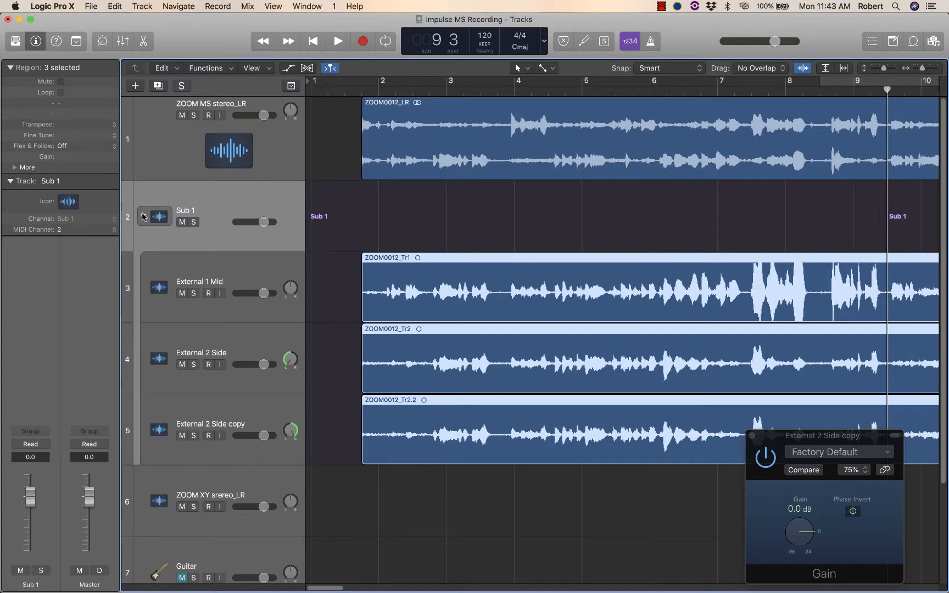
{"action": "left_click", "coordinate": [142, 217]}
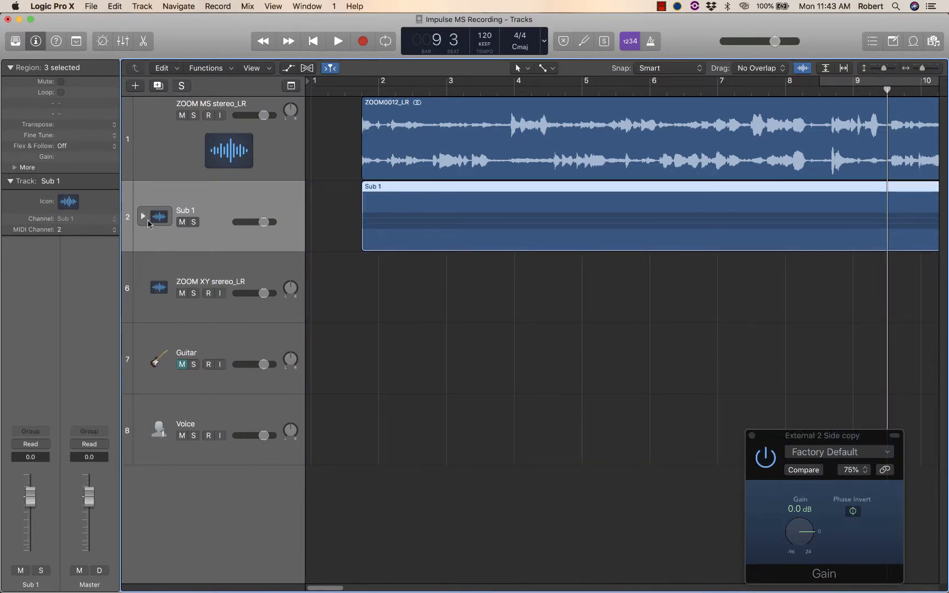
{"action": "left_click", "coordinate": [144, 216]}
{"action": "left_click", "coordinate": [144, 217]}
Flatten the folder stack back into separate tracks.
{"action": "left_click", "coordinate": [143, 6]}
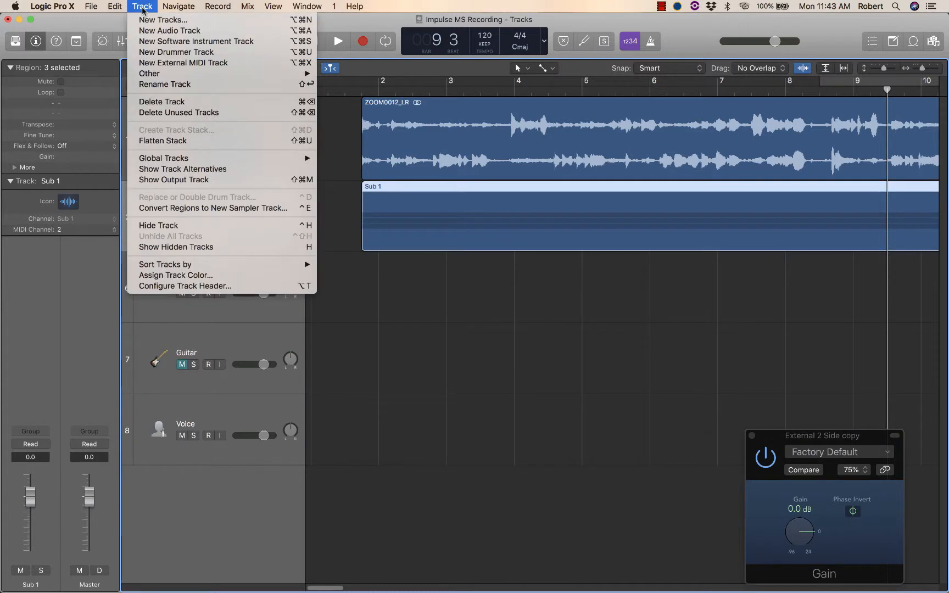
{"action": "left_click", "coordinate": [242, 144]}
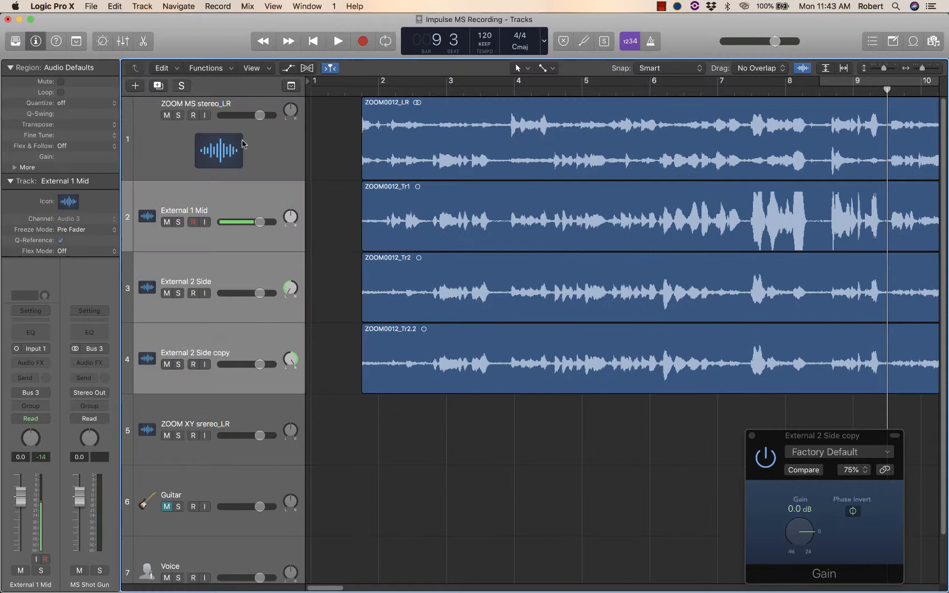
Create a summing track stack from the External 1 Mid, External 2 Side and External 2 Side copy tracks.
{"action": "left_click", "coordinate": [229, 192]}
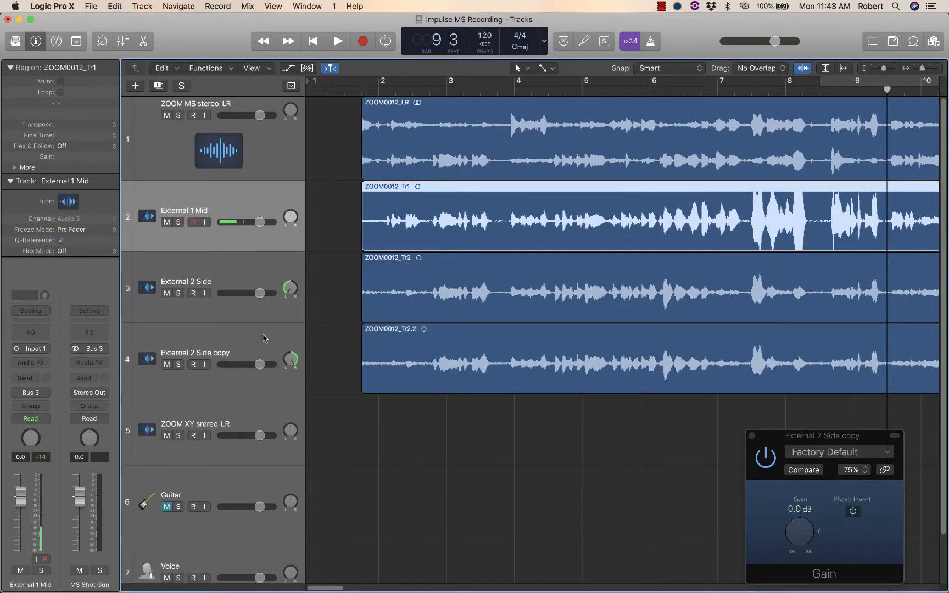
{"action": "left_click", "coordinate": [264, 338], "text": "shift"}
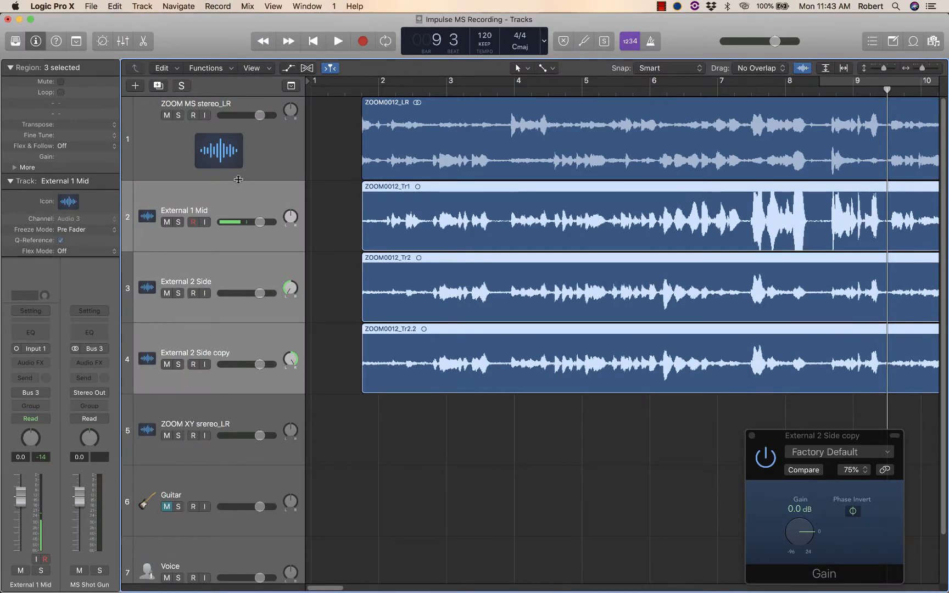
{"action": "left_click", "coordinate": [142, 7]}
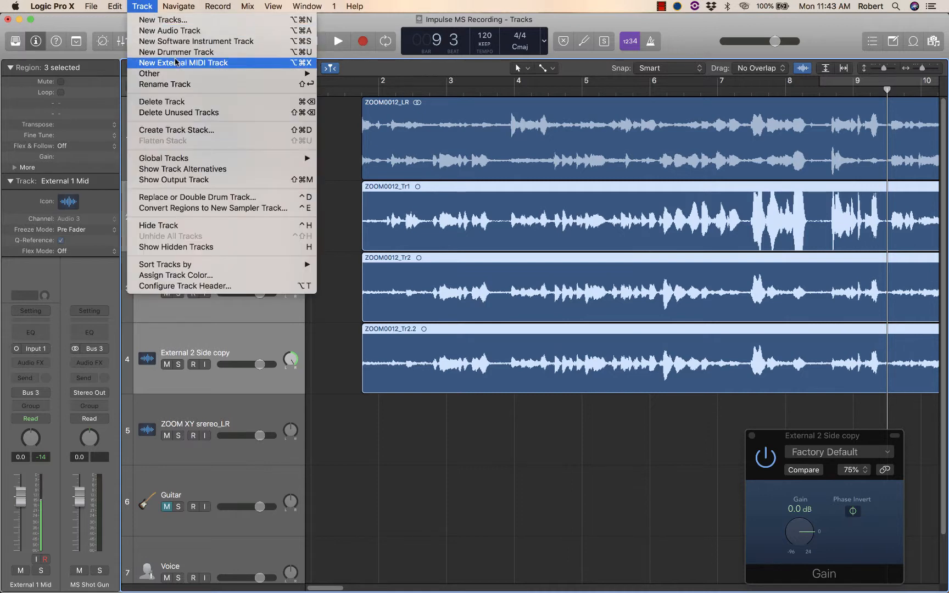
{"action": "left_click", "coordinate": [198, 132]}
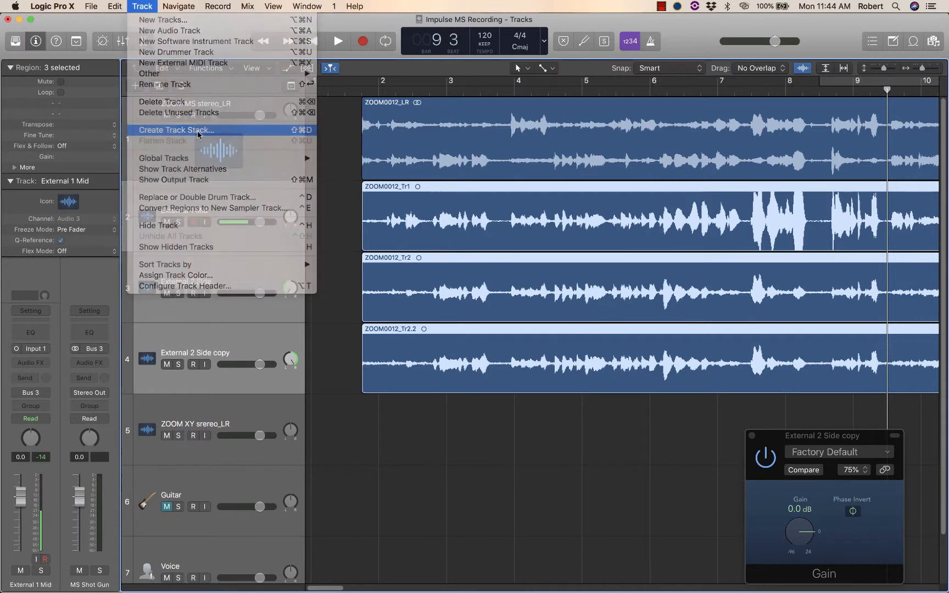
{"action": "left_click", "coordinate": [398, 68]}
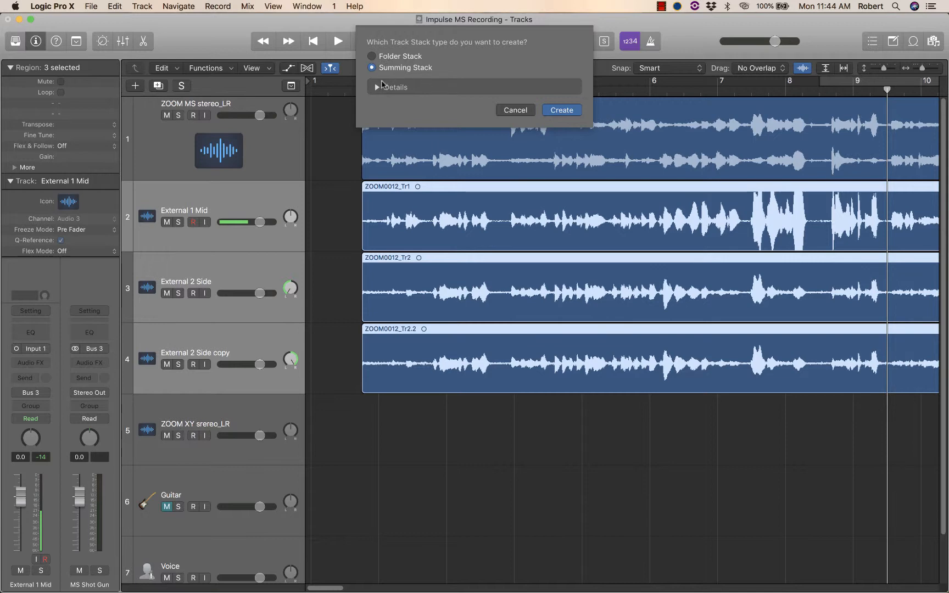
{"action": "left_click", "coordinate": [377, 88]}
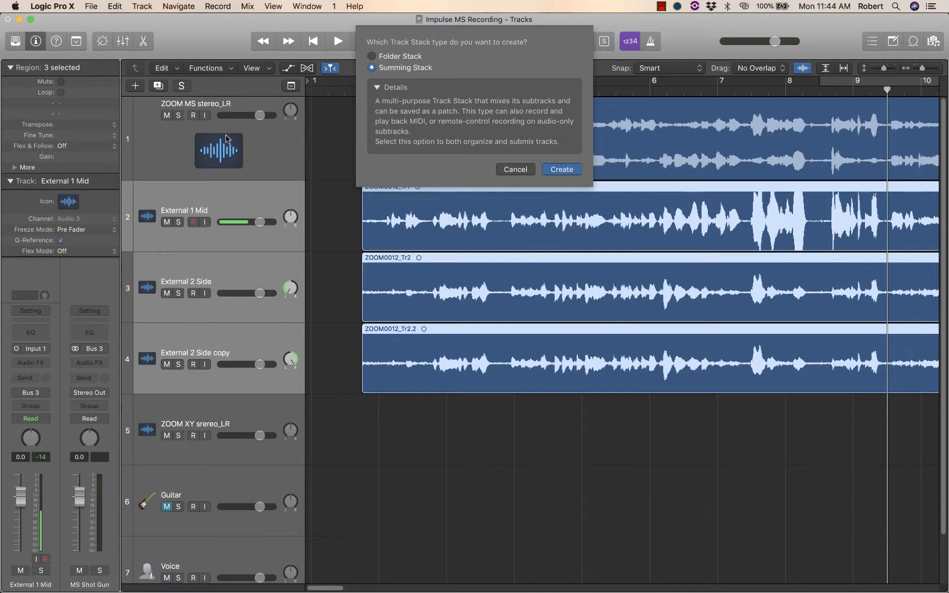
{"action": "left_click", "coordinate": [561, 170]}
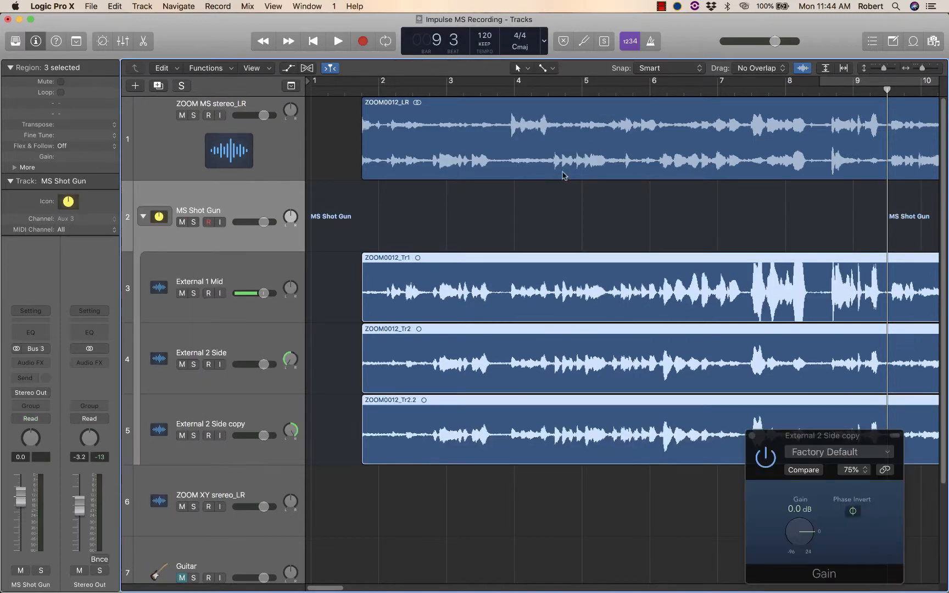
Expand and collapse the MS Shot Gun stack in the track list to view its subtracks, leaving it collapsed.
{"action": "left_click", "coordinate": [143, 216]}
{"action": "left_click", "coordinate": [142, 217]}
{"action": "left_click", "coordinate": [142, 217]}
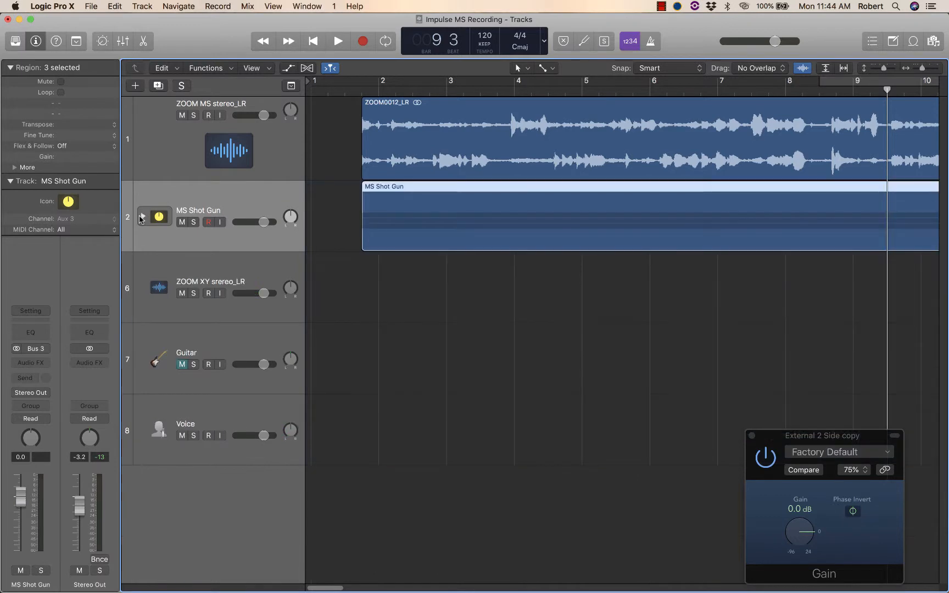
{"action": "left_click", "coordinate": [142, 217]}
{"action": "left_click", "coordinate": [142, 217]}
{"action": "left_click", "coordinate": [142, 217]}
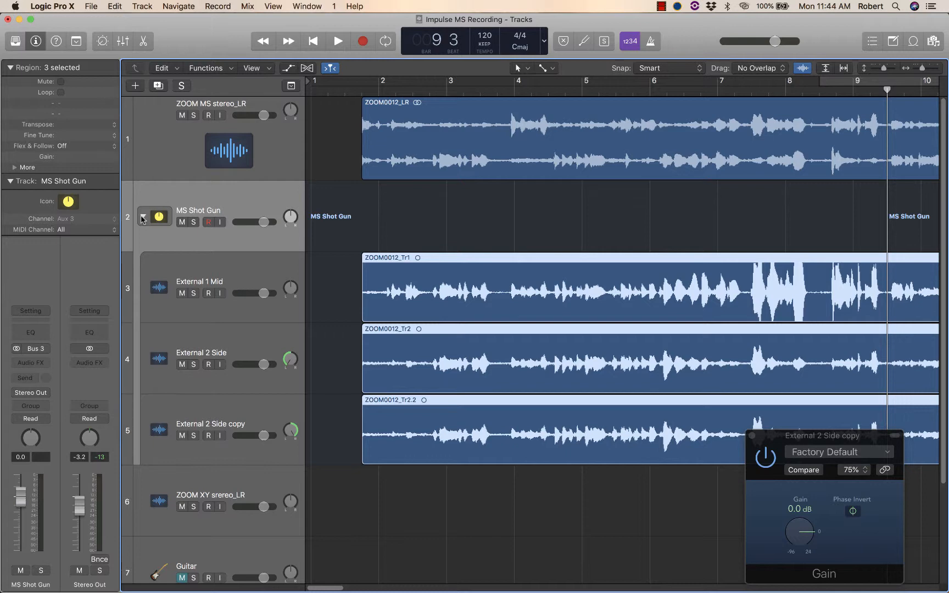
{"action": "left_click", "coordinate": [142, 217]}
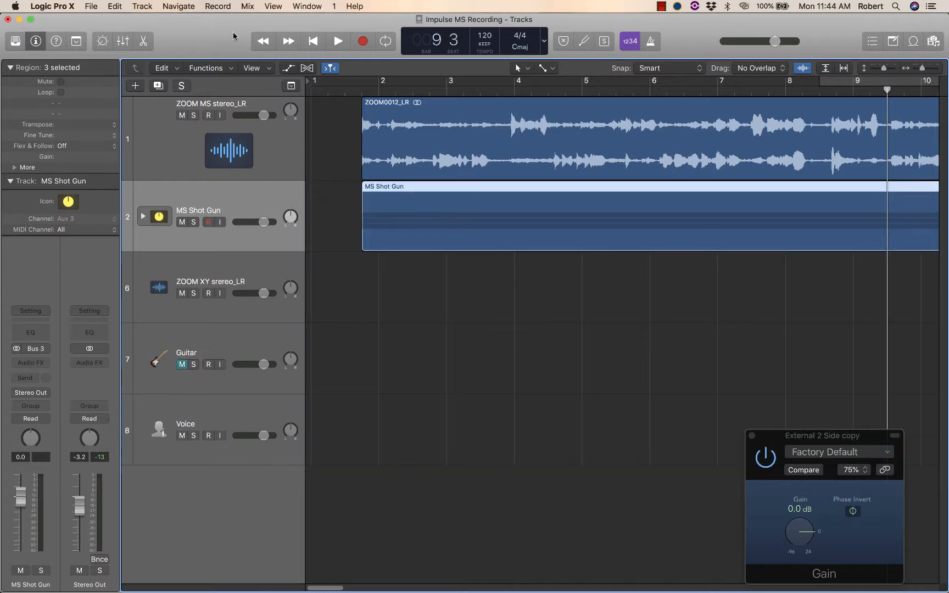
Open the mixer and examine the MS Shot Gun stack's subtrack channel strips by expanding and collapsing them, leaving them collapsed.
{"action": "key", "text": "x"}
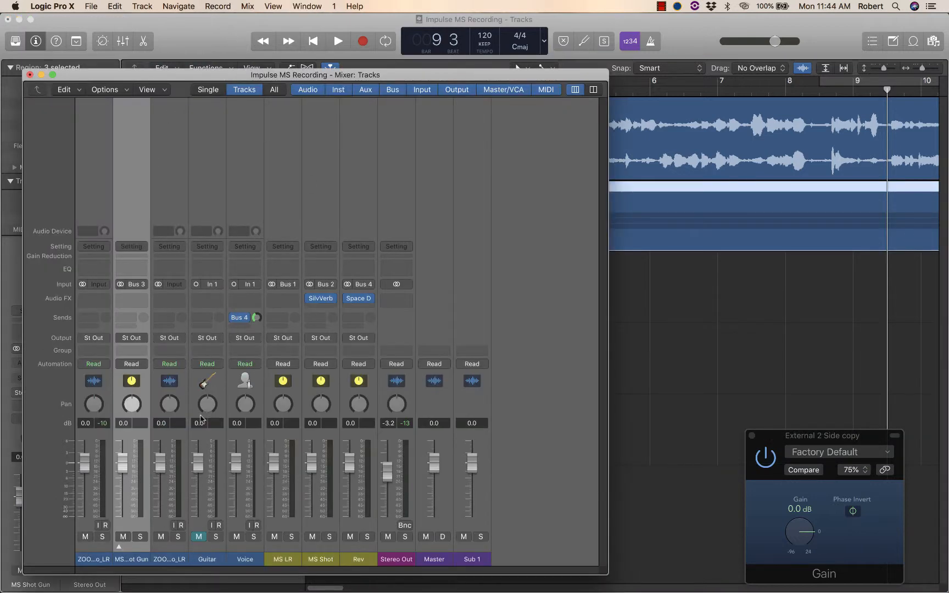
{"action": "left_click", "coordinate": [119, 548]}
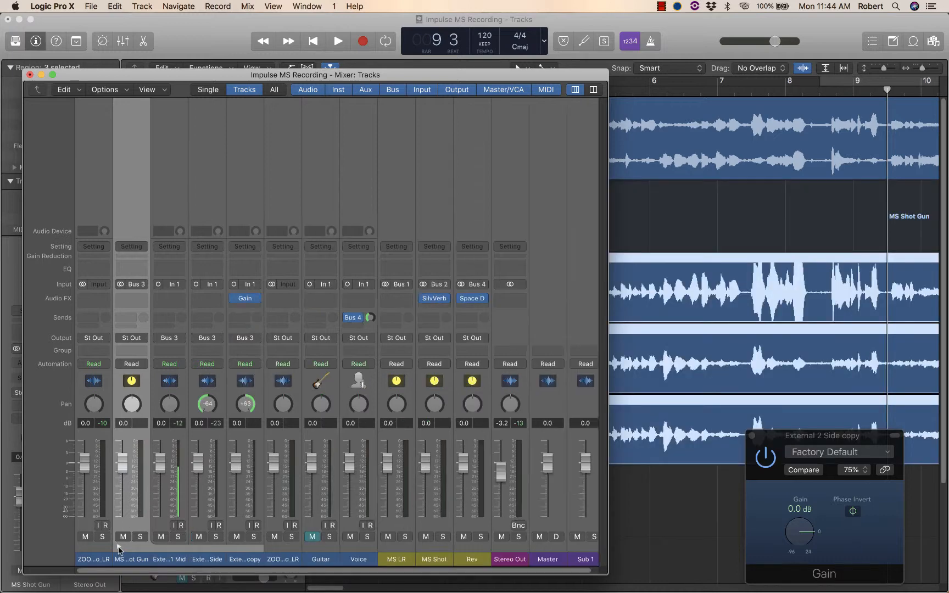
{"action": "left_click", "coordinate": [119, 548]}
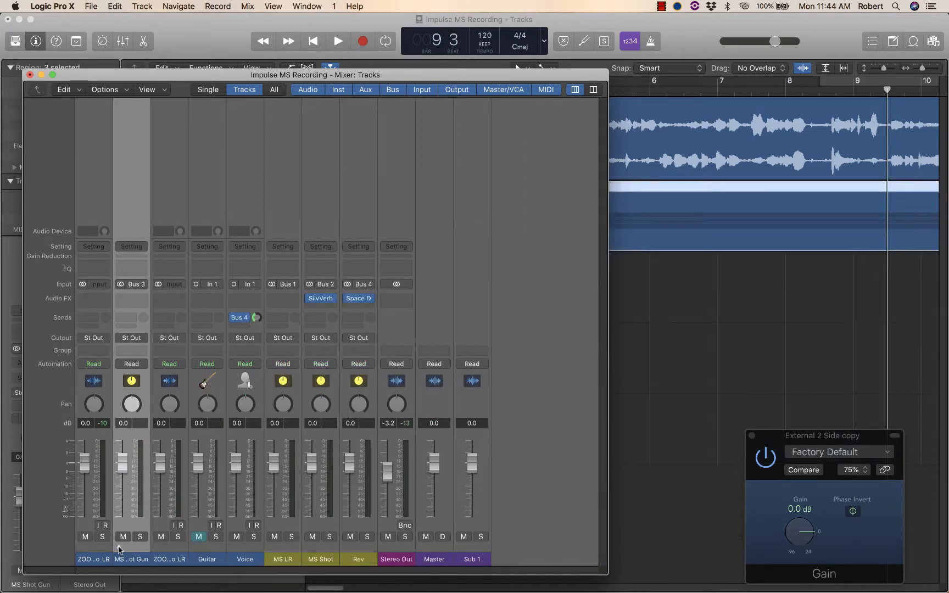
{"action": "left_click", "coordinate": [119, 547]}
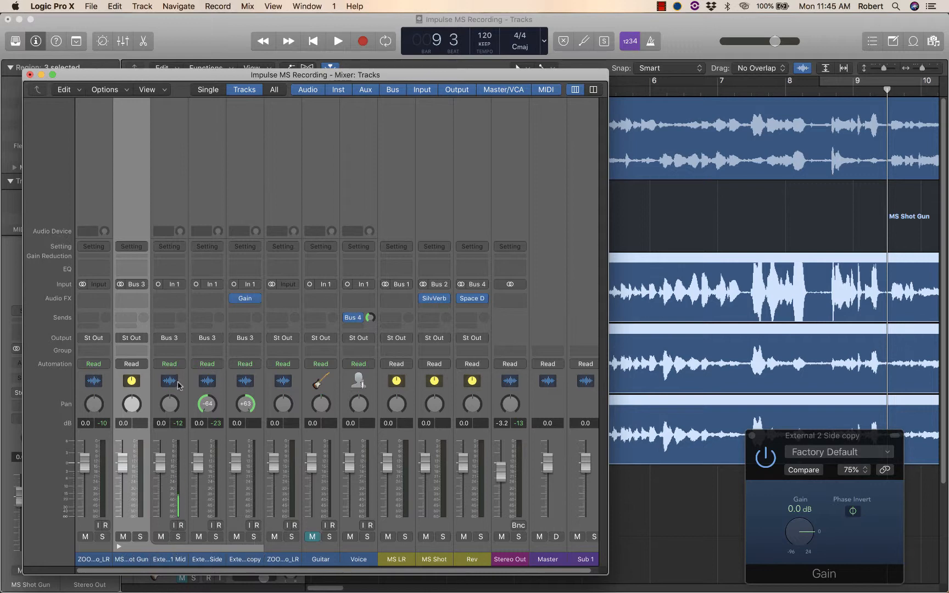
{"action": "left_click", "coordinate": [119, 547]}
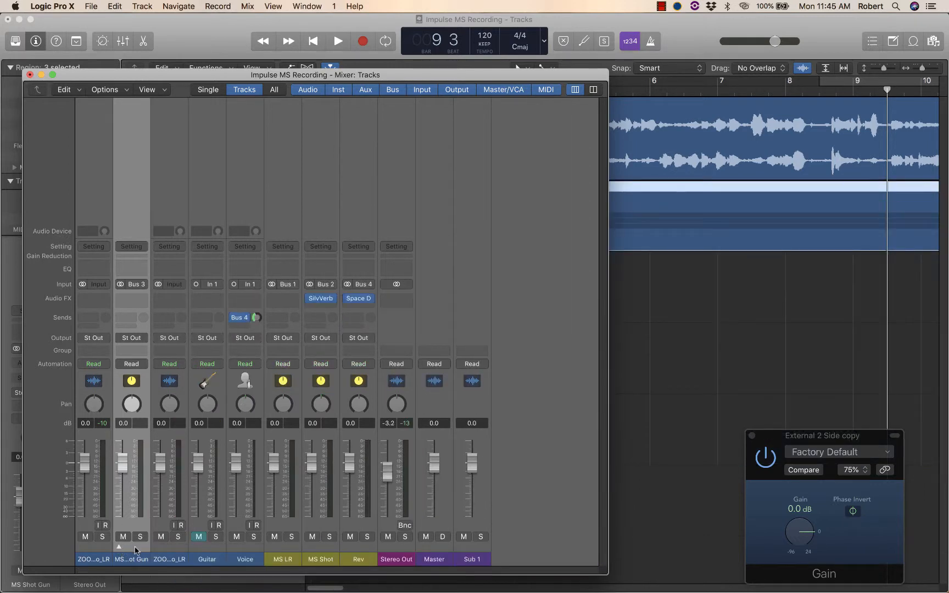
{"action": "left_click", "coordinate": [118, 548]}
{"action": "left_click", "coordinate": [118, 548]}
{"action": "left_click", "coordinate": [119, 548]}
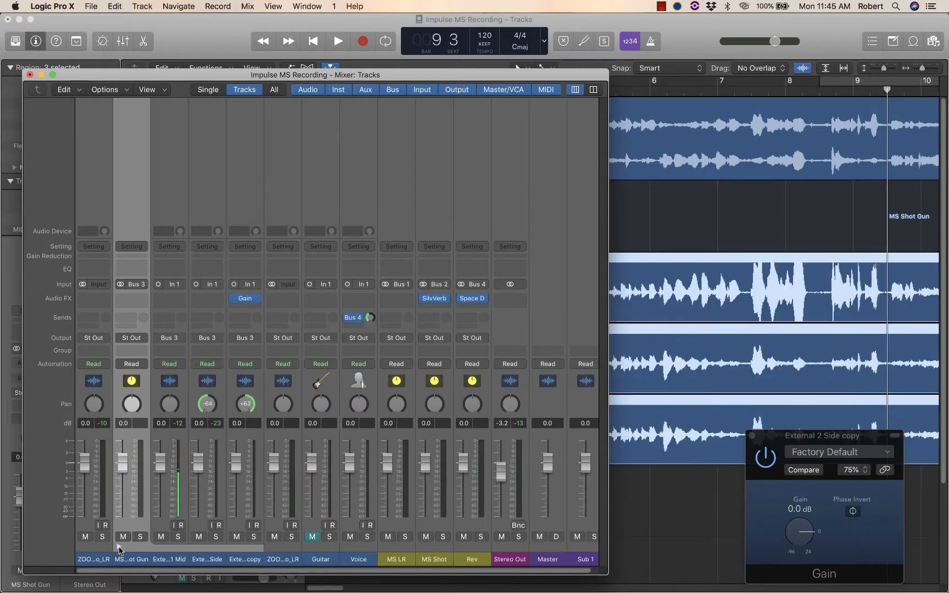
{"action": "left_click", "coordinate": [118, 548]}
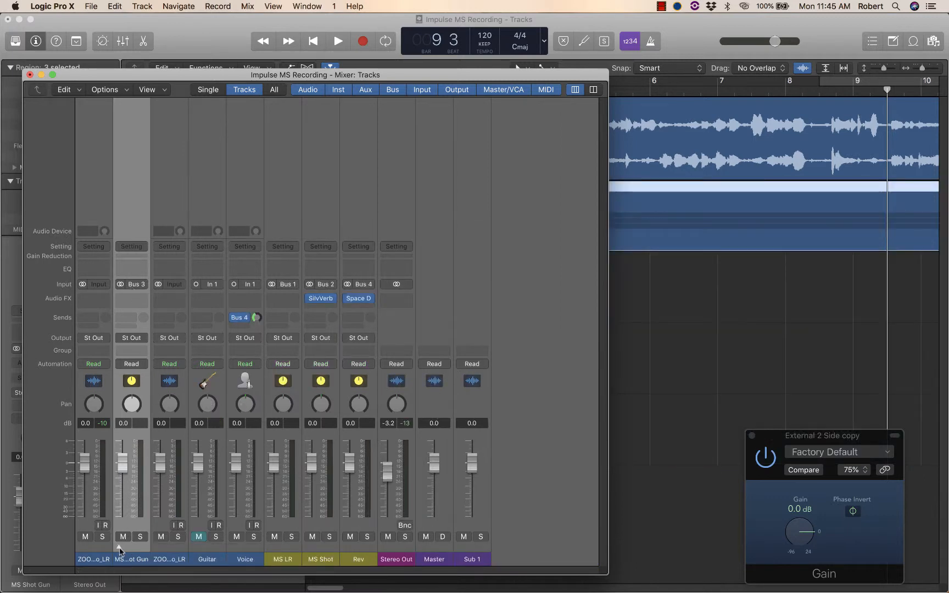
{"action": "left_click", "coordinate": [119, 548]}
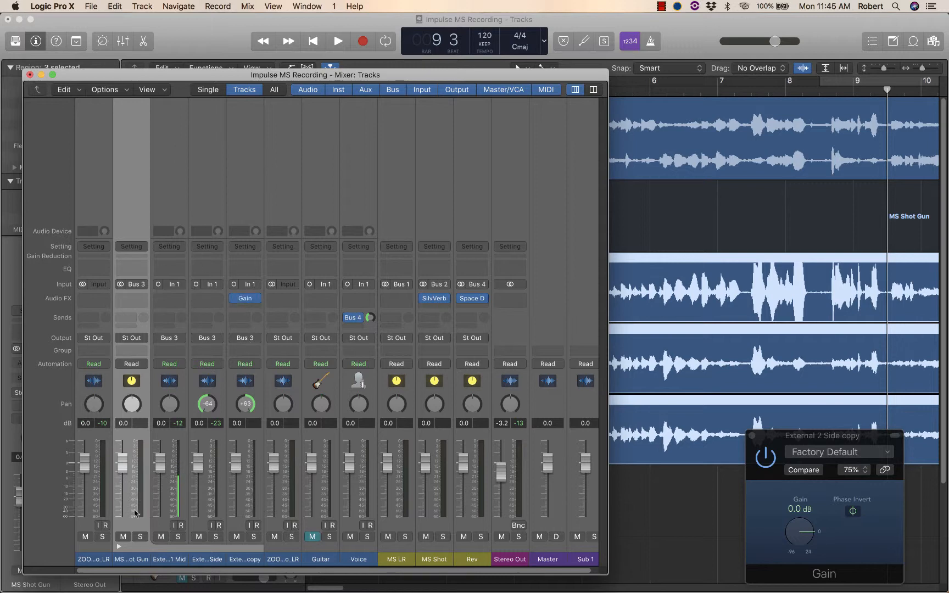
{"action": "left_click", "coordinate": [118, 548]}
Lower the MS Shot Gun stack's fader to -2.5 dB and play the mix back.
{"action": "left_click_drag", "start_coordinate": [122, 463], "coordinate": [122, 470]}
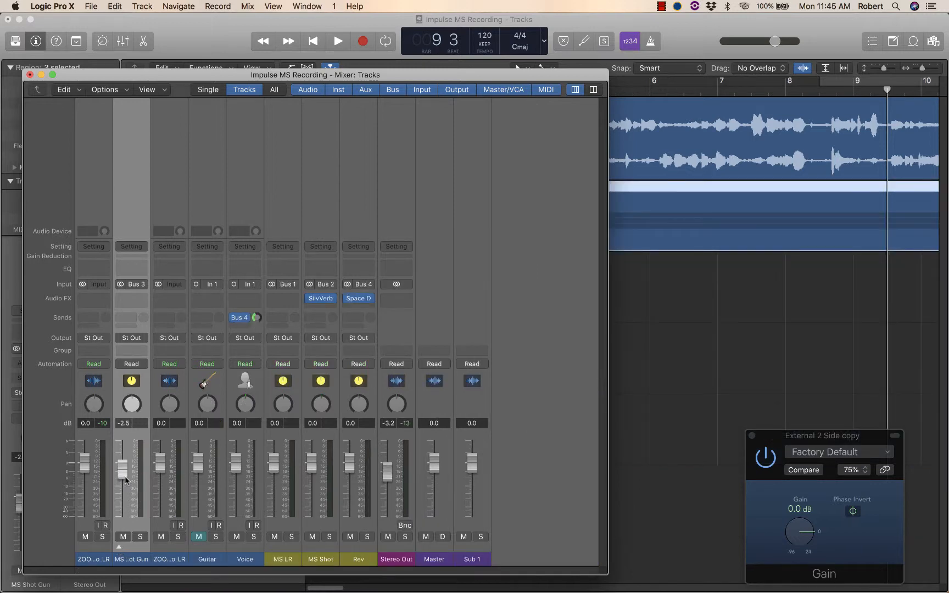
{"action": "left_click_drag", "start_coordinate": [488, 79], "coordinate": [497, 31]}
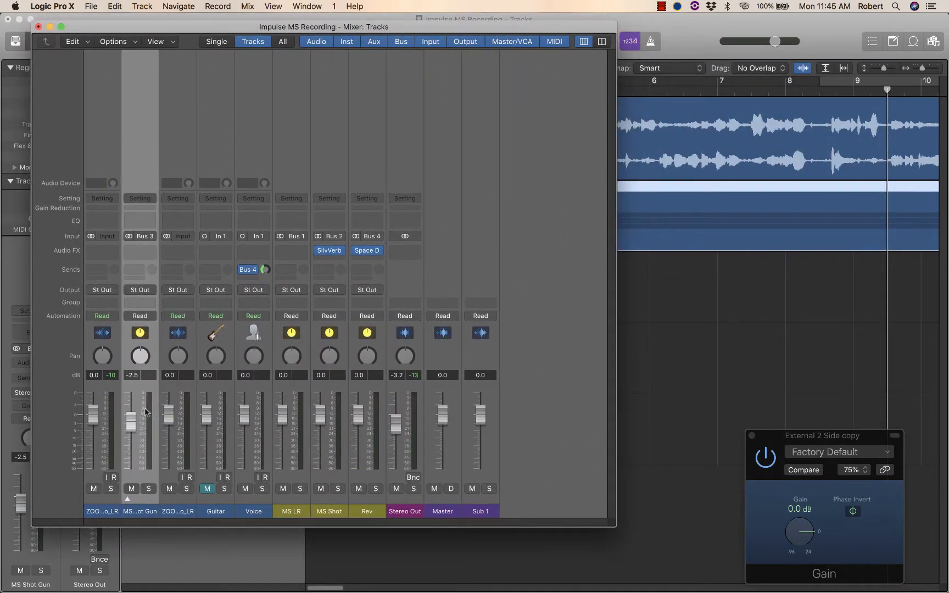
{"action": "key", "text": "space"}
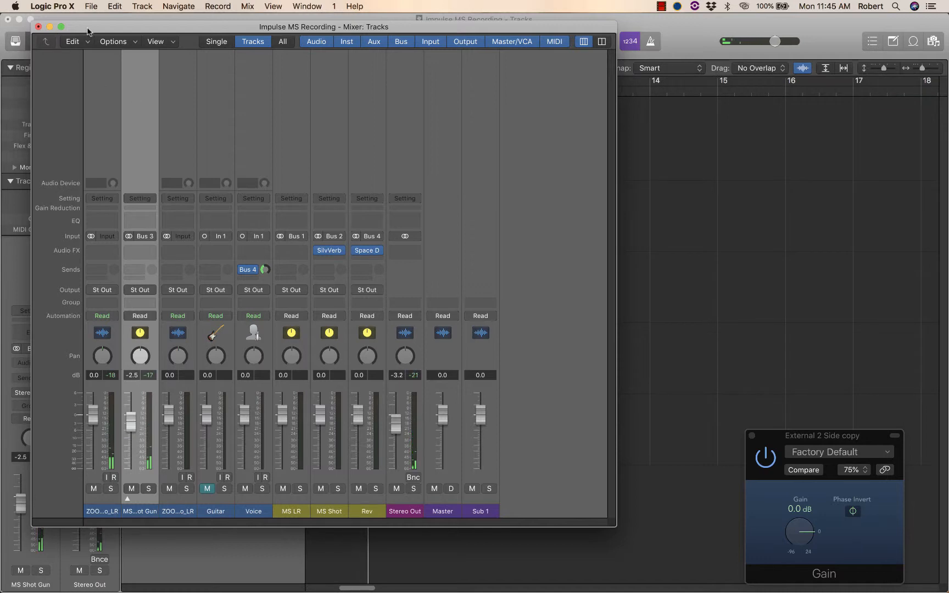
Reposition and narrow the mixer window, and reset the Stereo Out fader to 0.0 dB.
{"action": "left_click_drag", "start_coordinate": [93, 30], "coordinate": [215, 29]}
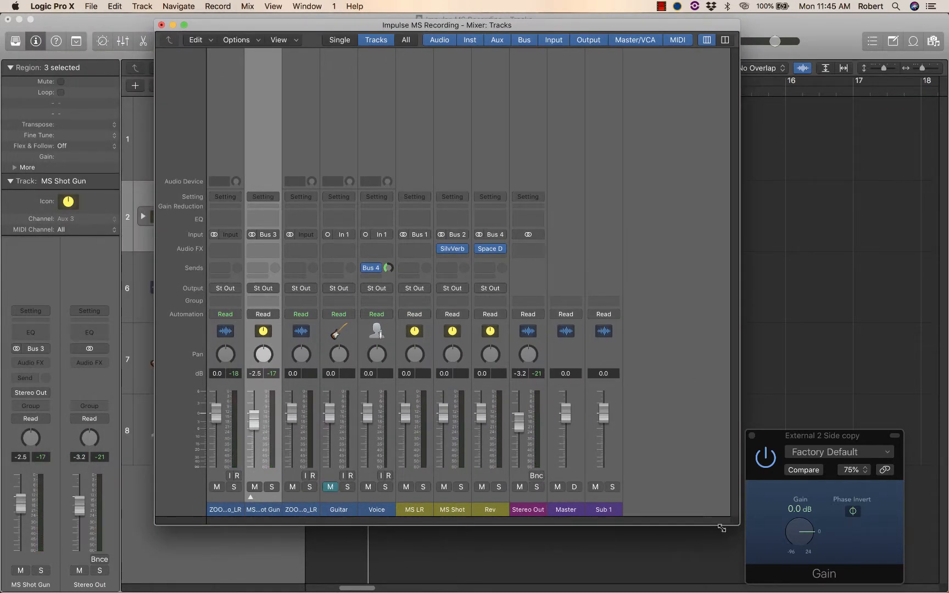
{"action": "left_click_drag", "start_coordinate": [722, 527], "coordinate": [639, 532]}
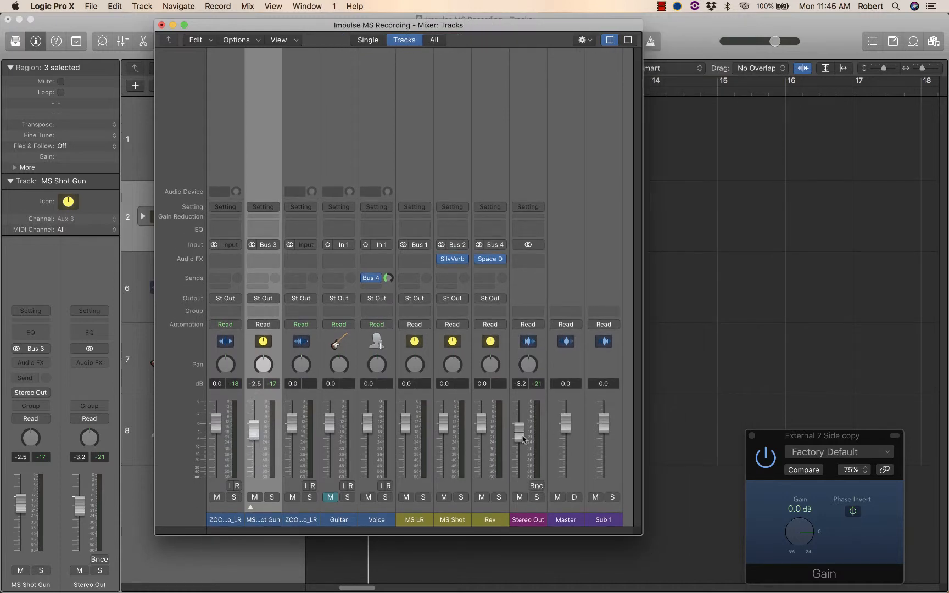
{"action": "left_click", "coordinate": [518, 433], "text": "alt"}
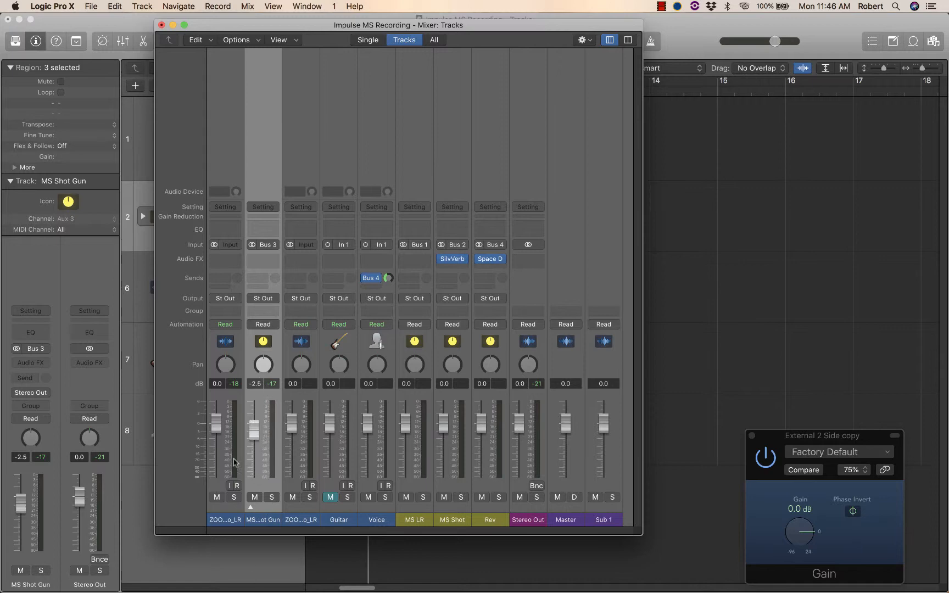
Solo the MS Shot Gun stack for playback and close the mixer.
{"action": "left_click", "coordinate": [272, 497]}
{"action": "key", "text": "space"}
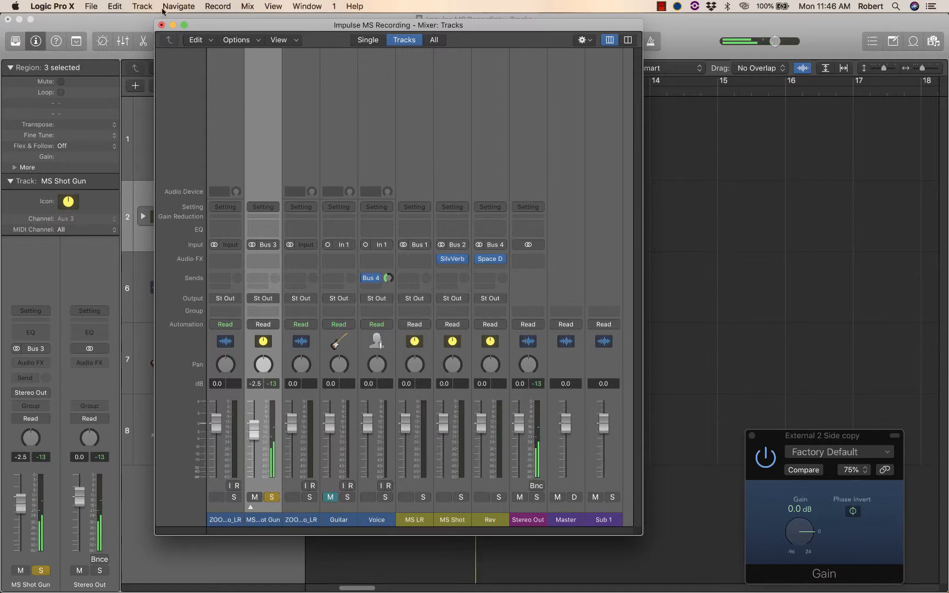
{"action": "left_click", "coordinate": [161, 25]}
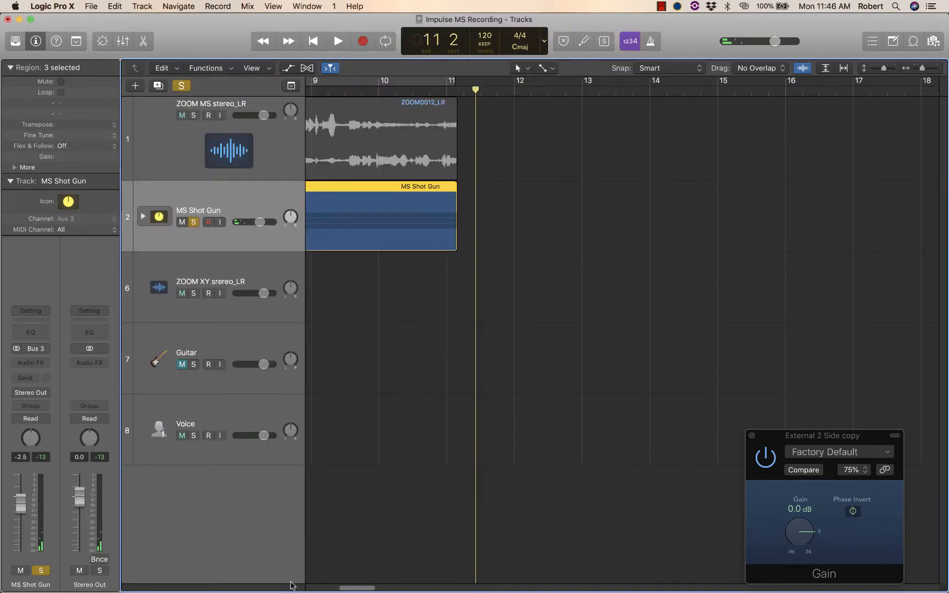
Move the playhead back to bar 3, beat 4.
{"action": "left_click_drag", "start_coordinate": [346, 587], "coordinate": [321, 589]}
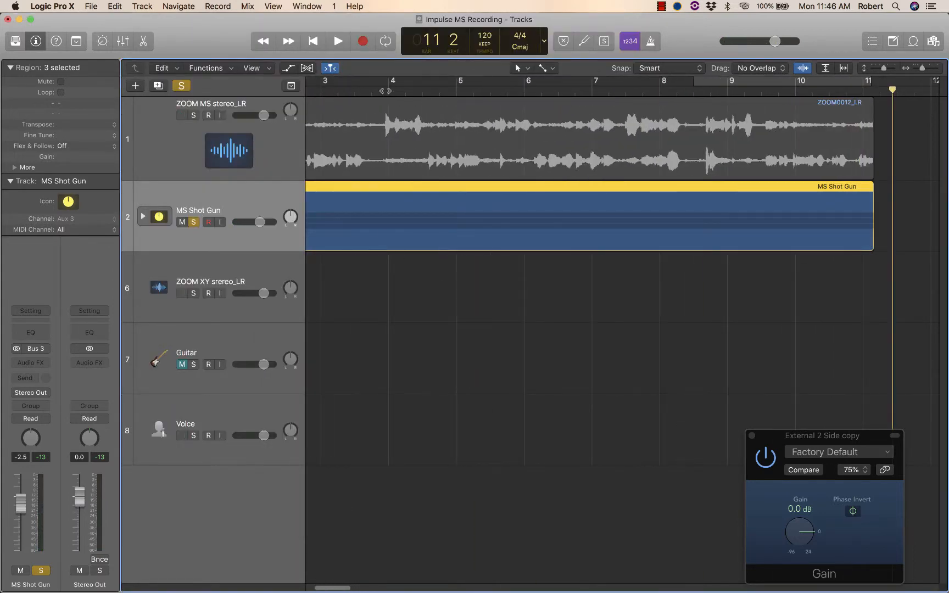
{"action": "left_click", "coordinate": [389, 90]}
{"action": "left_click_drag", "start_coordinate": [380, 90], "coordinate": [377, 89]}
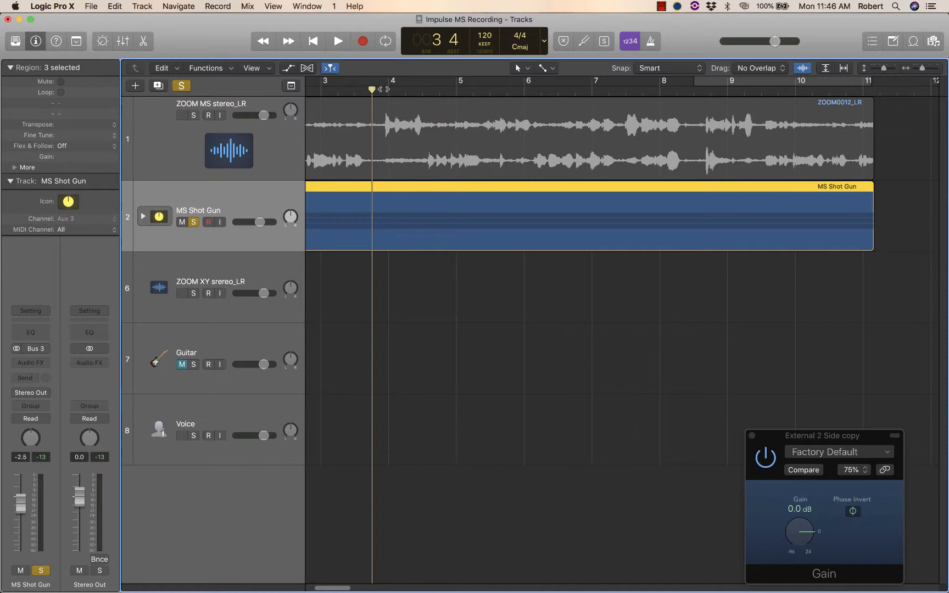
Play the soloed MS Shot Gun stack, expand it to show its tracks, and lower its volume to -3.3 dB.
{"action": "key", "text": "space"}
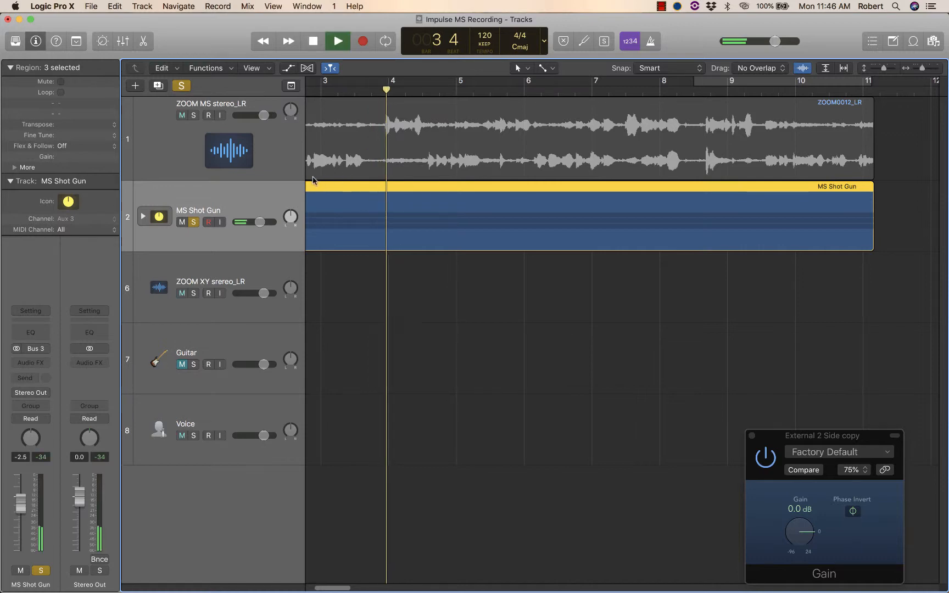
{"action": "left_click", "coordinate": [143, 216]}
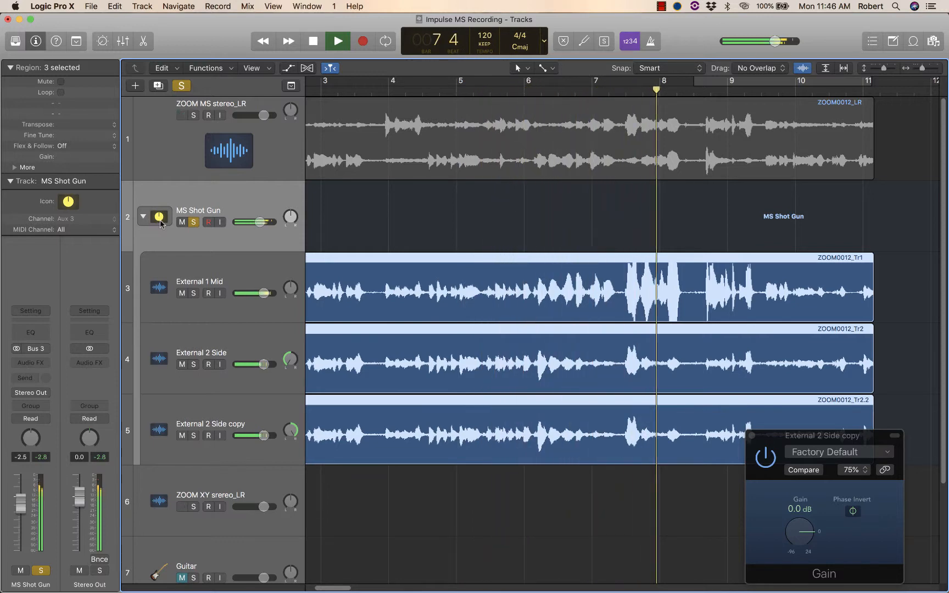
{"action": "left_click_drag", "start_coordinate": [257, 228], "coordinate": [253, 228]}
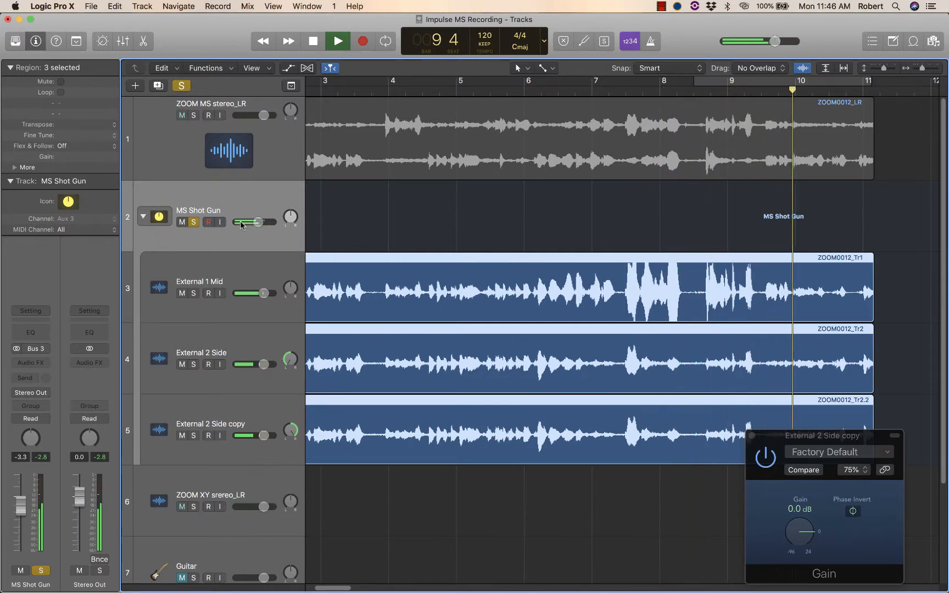
{"action": "key", "text": "space"}
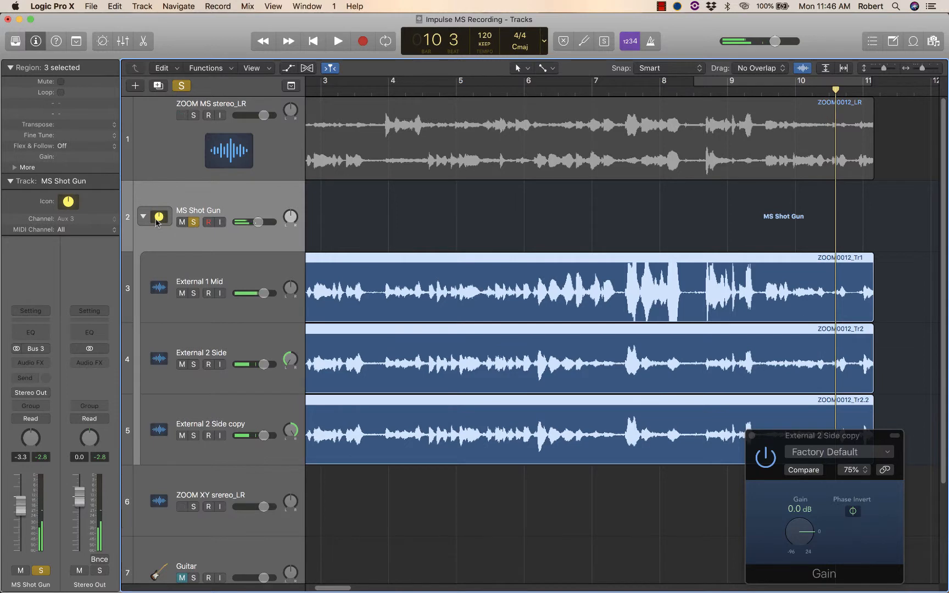
Solo the ZOOM MS stereo_LR track in place of the MS Shot Gun stack, audition it, and clear the solo.
{"action": "left_click", "coordinate": [194, 223]}
{"action": "left_click", "coordinate": [194, 116]}
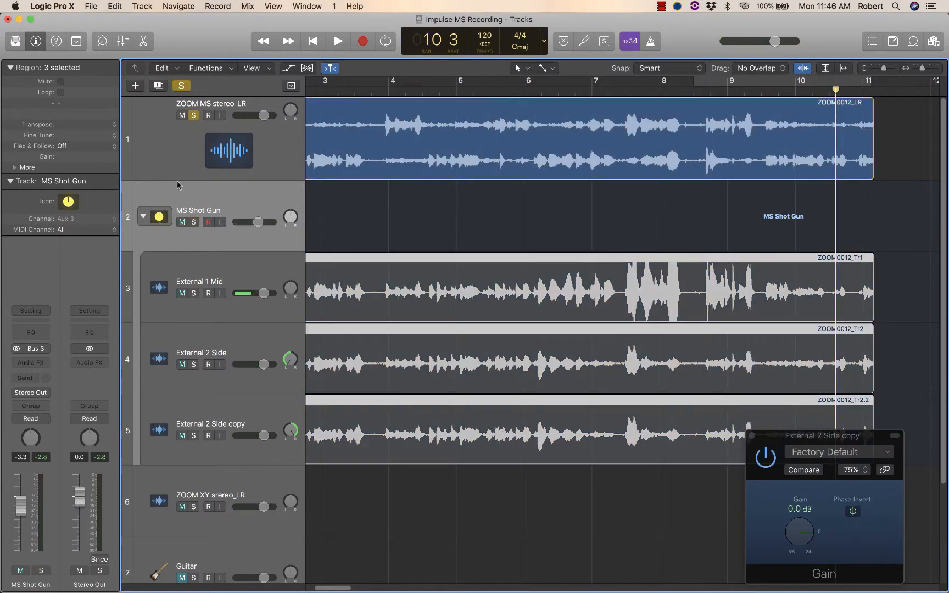
{"action": "key", "text": "space"}
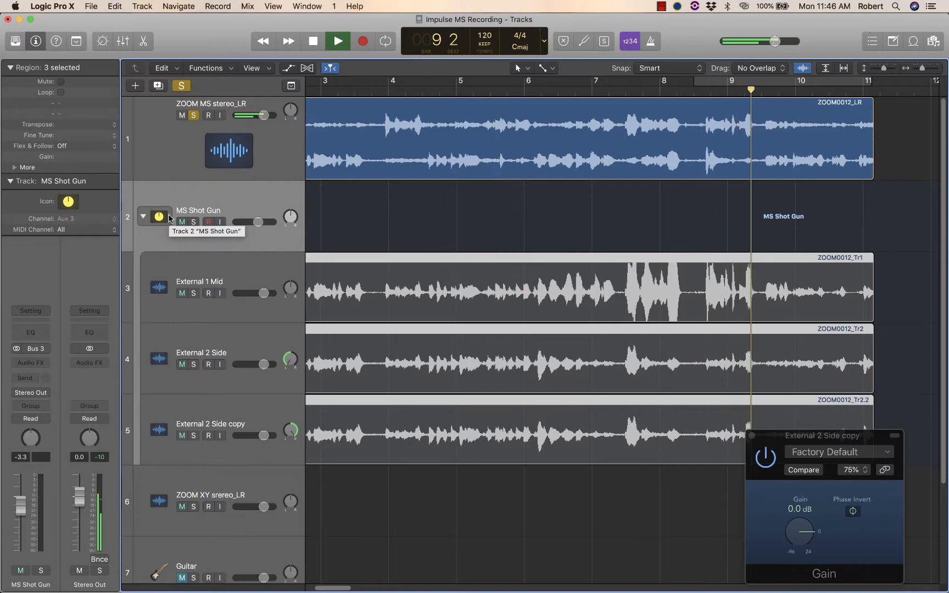
{"action": "key", "text": "space"}
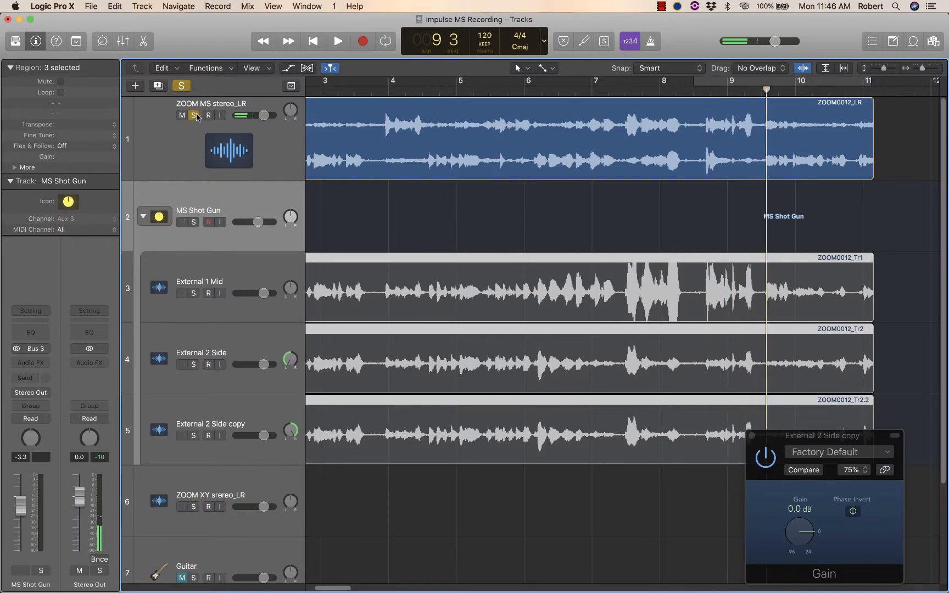
{"action": "left_click", "coordinate": [193, 114]}
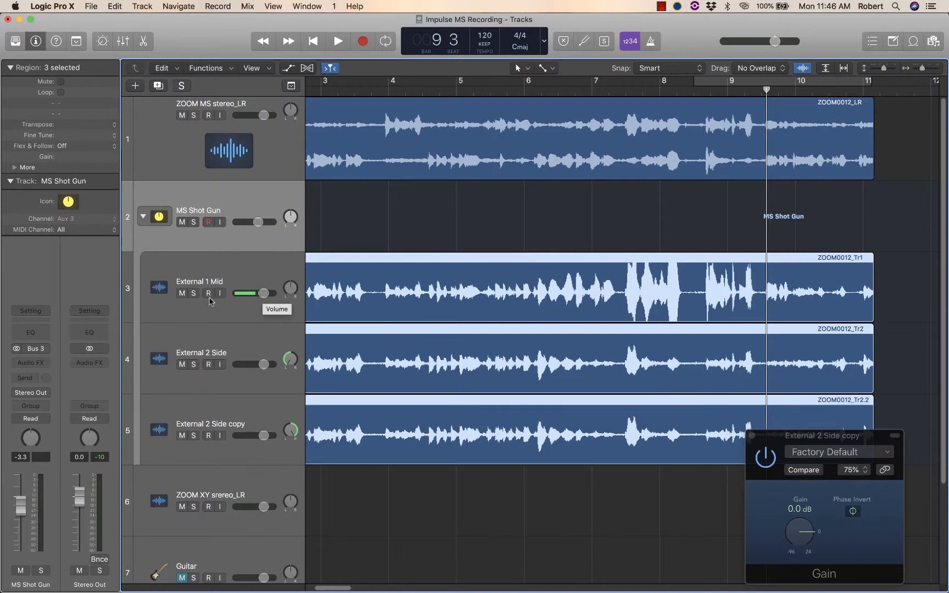
Try lowering External 2 Side and External 2 Side copy together to -2.0 dB, and reset both volumes to 0.0 dB.
{"action": "mouse_move", "coordinate": [264, 293]}
{"action": "left_mouse_down"}
{"action": "mouse_move", "coordinate": [254, 292]}
{"action": "mouse_move", "coordinate": [264, 294]}
{"action": "left_mouse_up"}
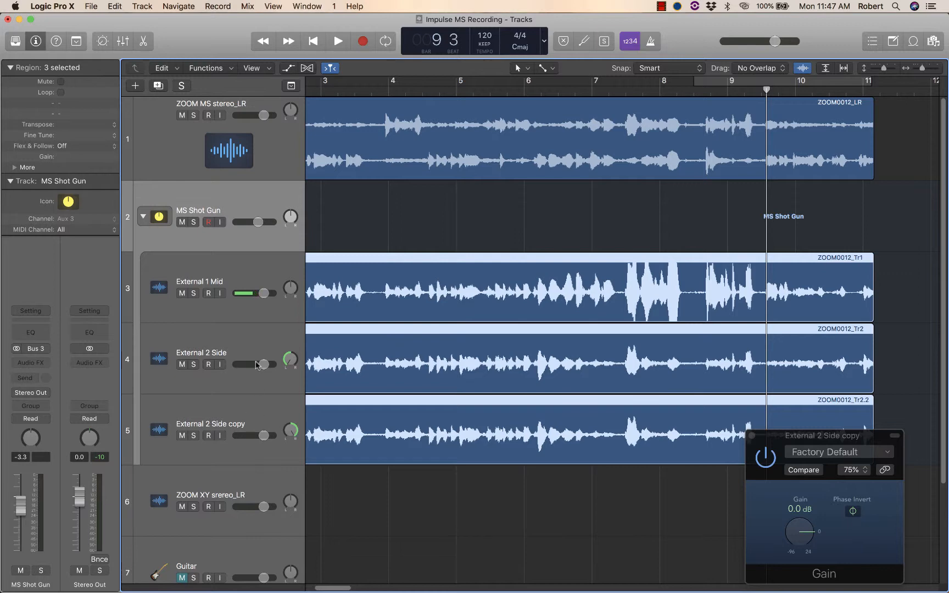
{"action": "left_click", "coordinate": [253, 384]}
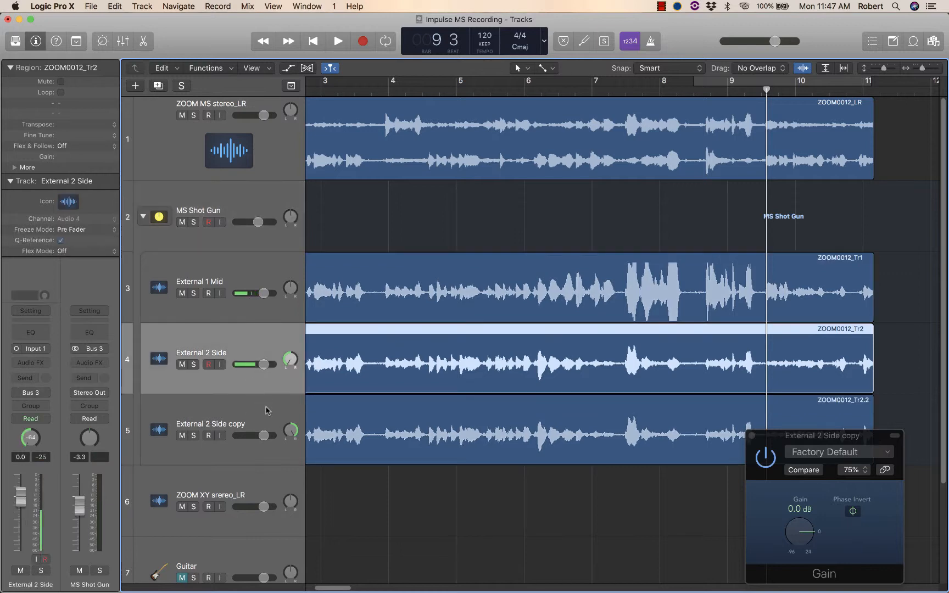
{"action": "left_click", "coordinate": [267, 427], "text": "shift"}
{"action": "left_click_drag", "start_coordinate": [263, 439], "coordinate": [262, 440]}
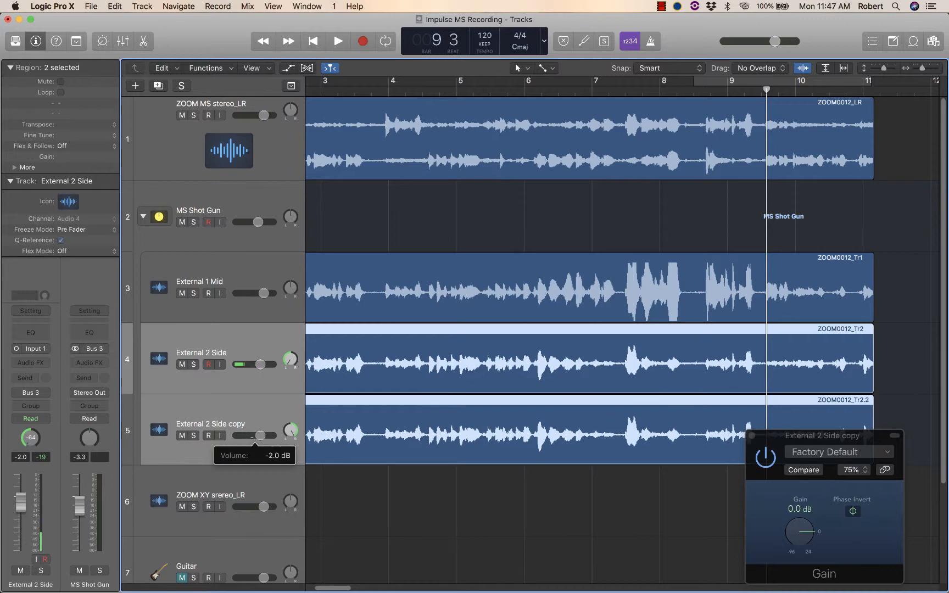
{"action": "left_click", "coordinate": [260, 435], "text": "alt"}
Try lowering the External 1 Mid track's volume to -3.1 dB, and reset it to 0.0 dB.
{"action": "left_click", "coordinate": [260, 273]}
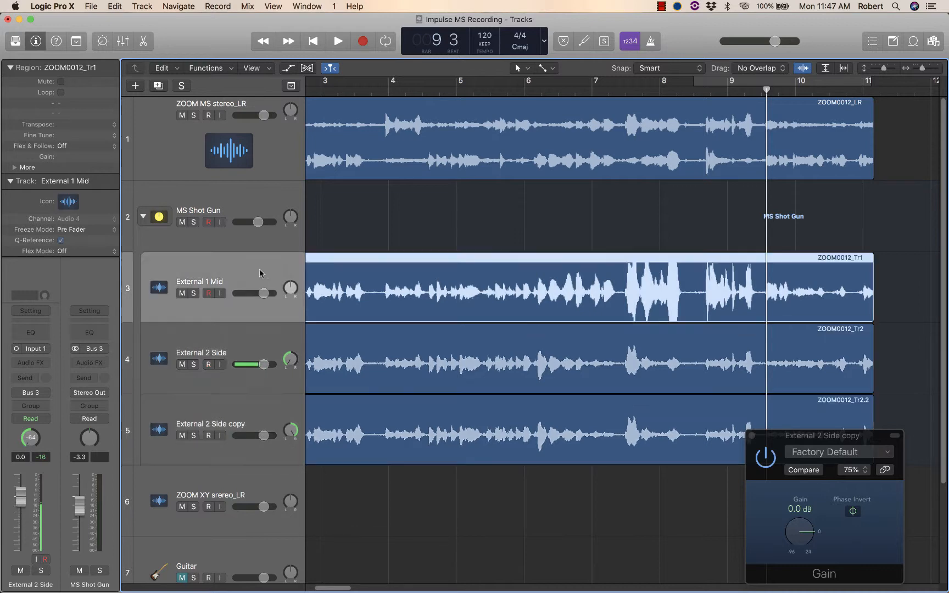
{"action": "left_click_drag", "start_coordinate": [264, 295], "coordinate": [254, 296]}
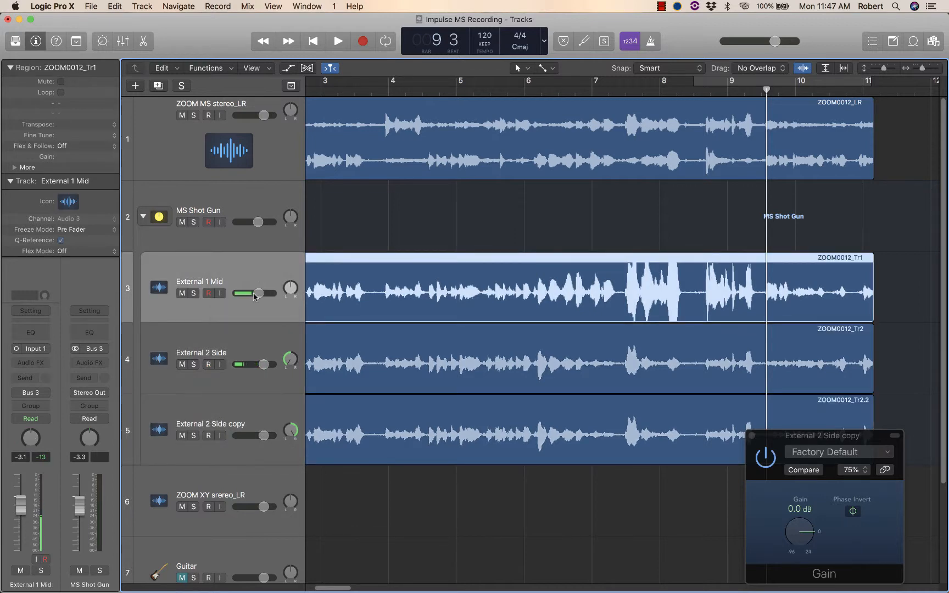
{"action": "left_click", "coordinate": [255, 295], "text": "alt"}
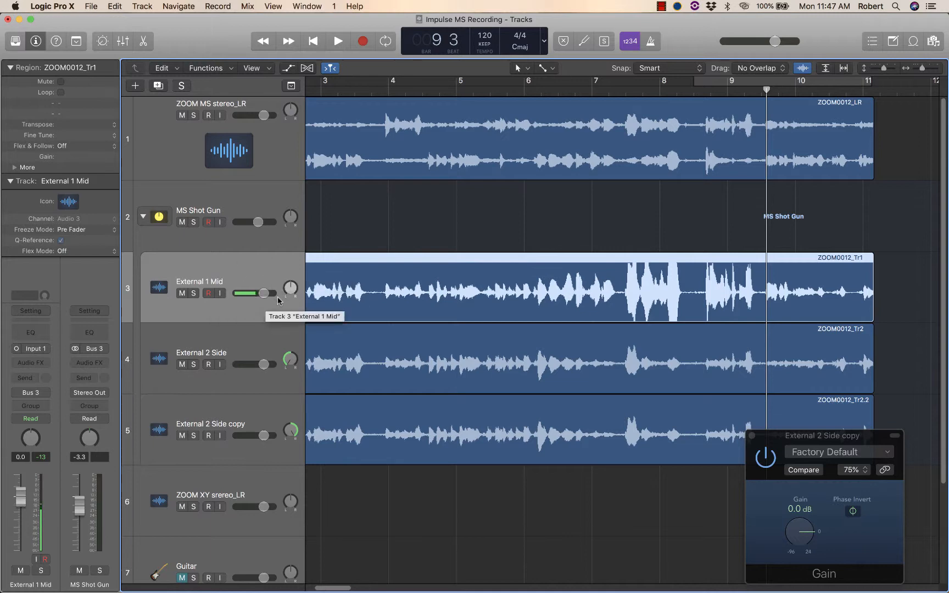
Open the mixer and play the mix with the MS Shot Gun stack collapsed, and expand the stack again.
{"action": "key", "text": "x"}
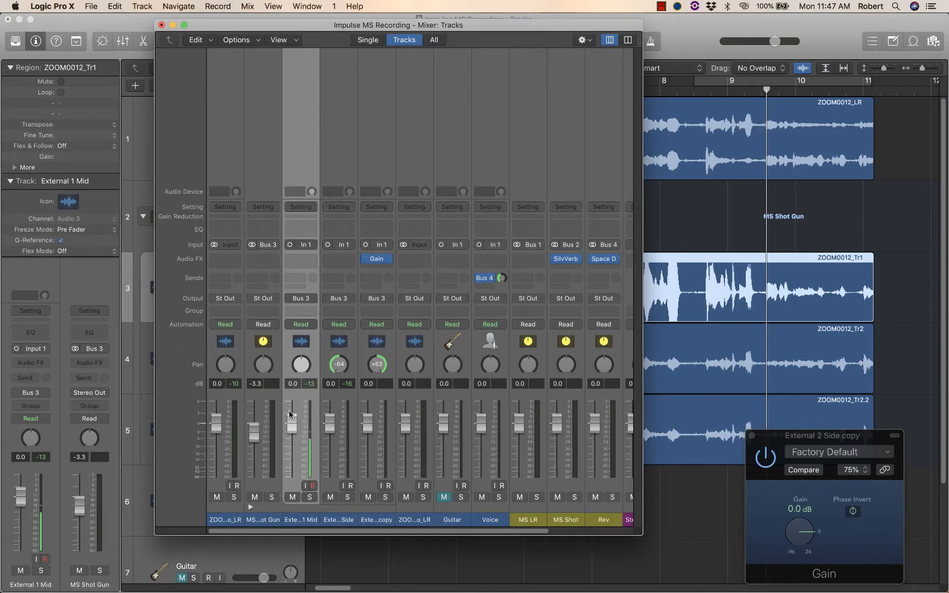
{"action": "left_click", "coordinate": [250, 506]}
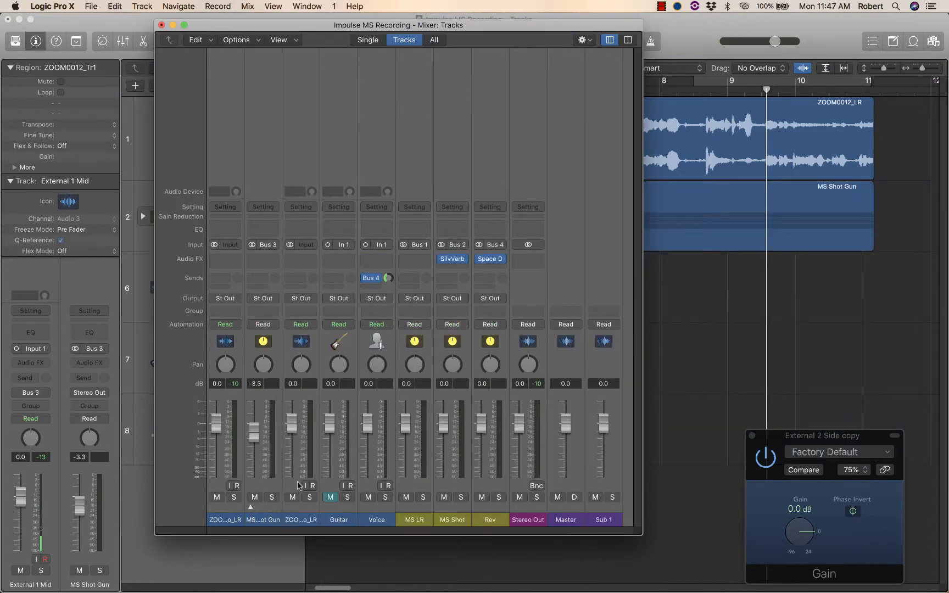
{"action": "key", "text": "space"}
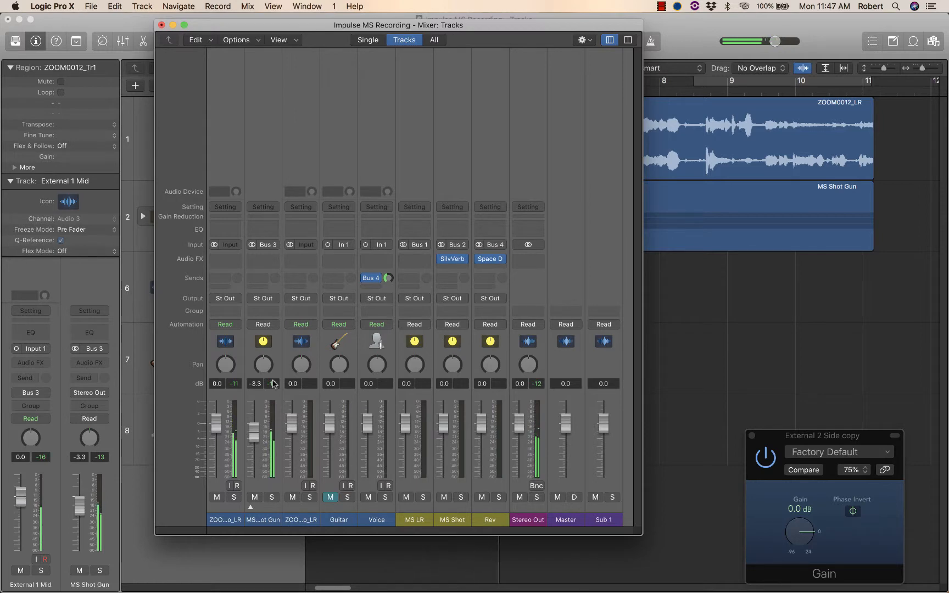
{"action": "left_click", "coordinate": [250, 506]}
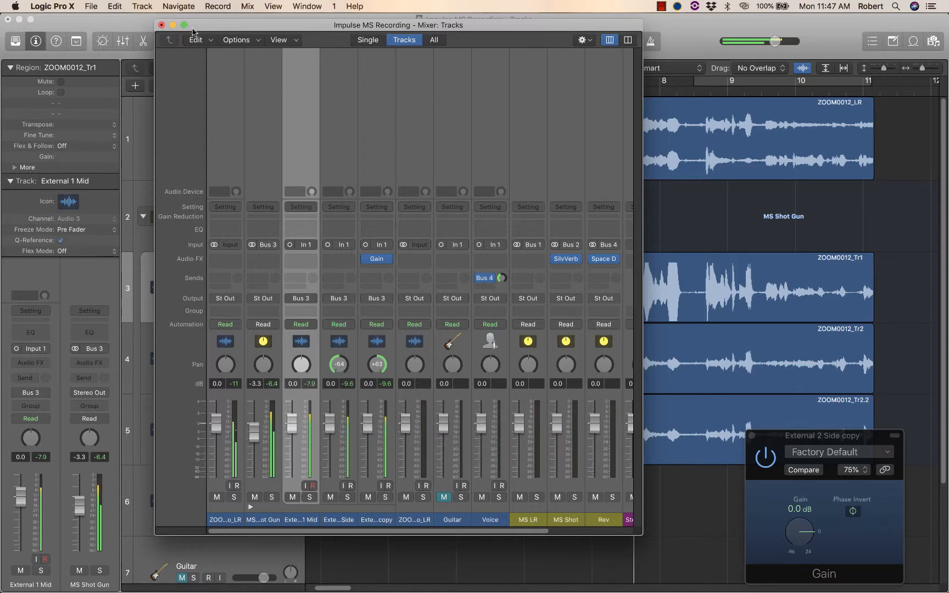
Move the mixer window off the track headers, stop playback, solo the MS Shot Gun stack, and close the mixer.
{"action": "left_click_drag", "start_coordinate": [177, 42], "coordinate": [416, 42]}
{"action": "key", "text": "space"}
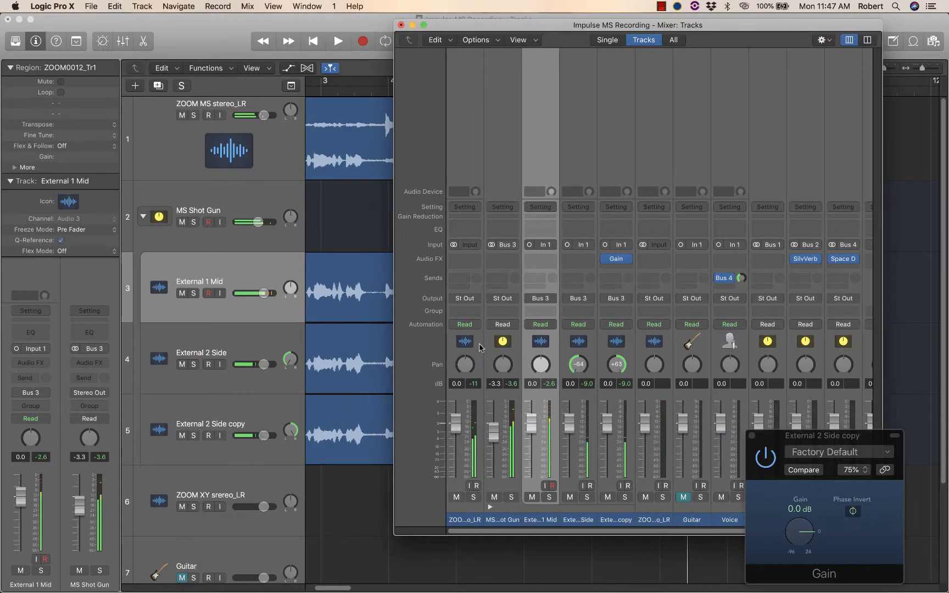
{"action": "left_click", "coordinate": [193, 222]}
{"action": "key", "text": "x"}
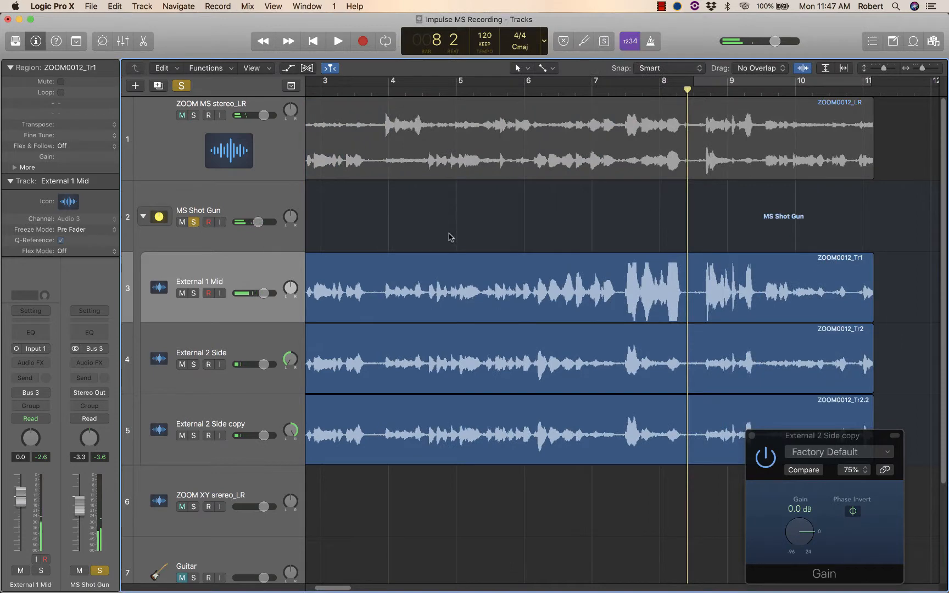
Raise the External 1 Mid track's volume to +1.0 dB and audition the soloed MS Shot Gun stack.
{"action": "key", "text": "space"}
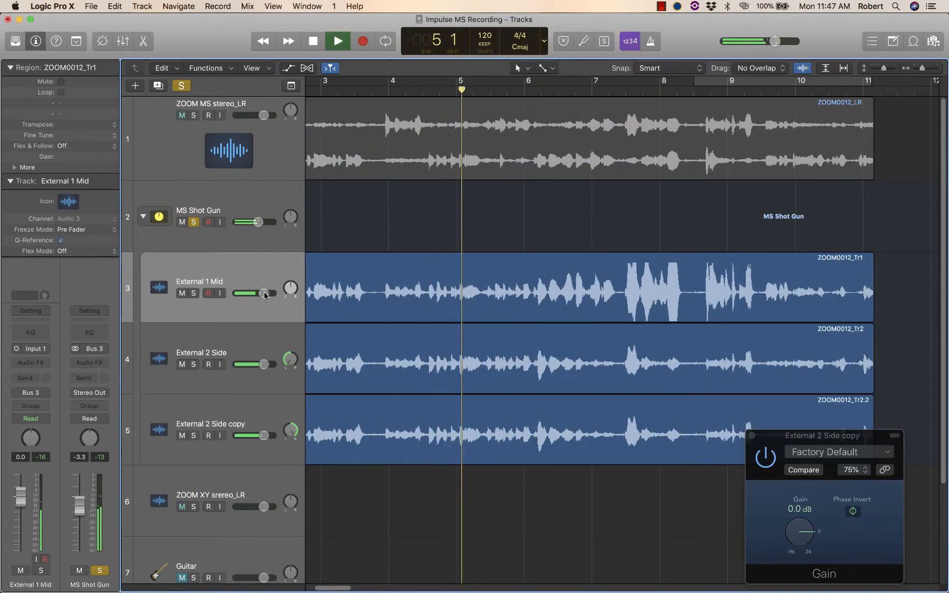
{"action": "key", "text": "space"}
{"action": "left_click_drag", "start_coordinate": [264, 293], "coordinate": [265, 293]}
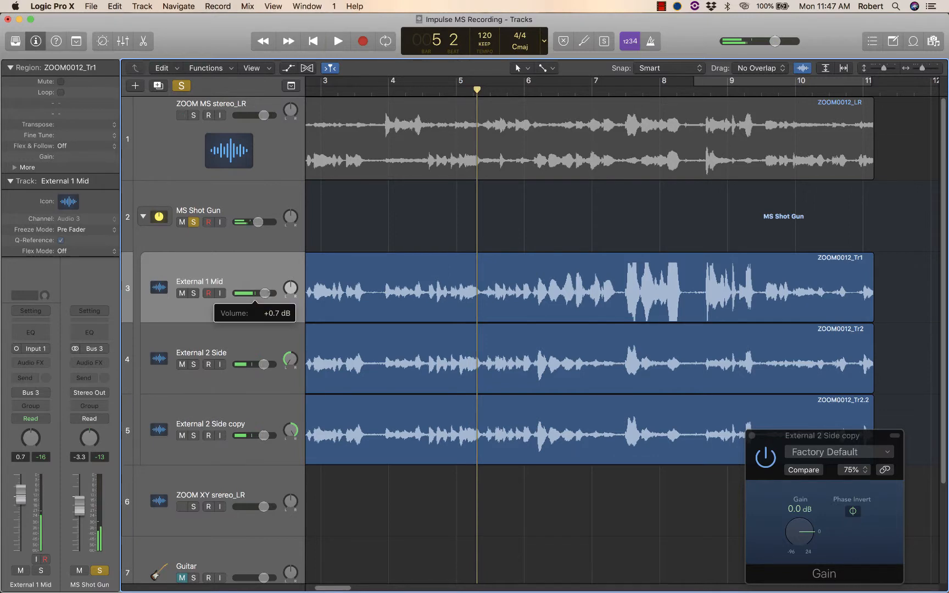
{"action": "key", "text": "space"}
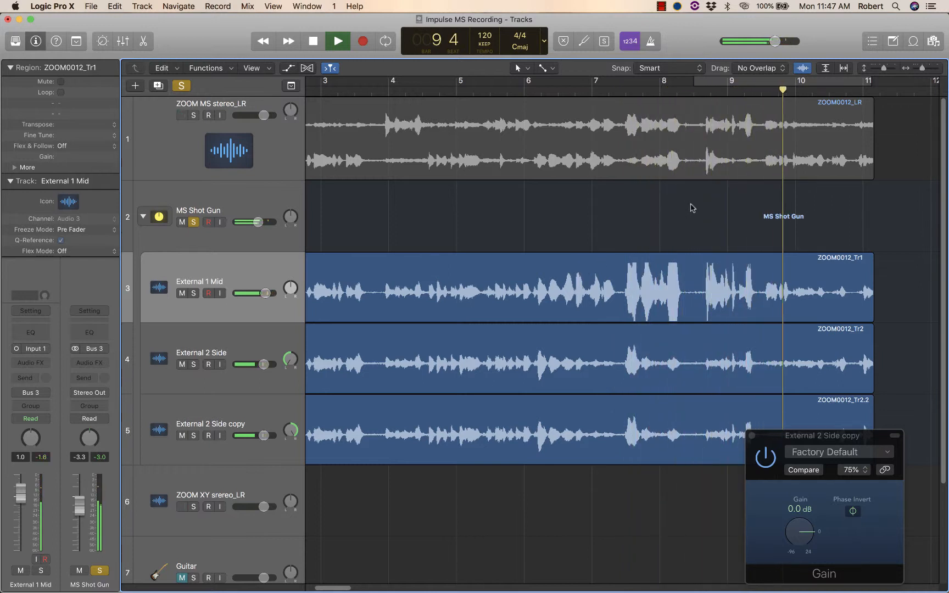
{"action": "key", "text": "space"}
Audition the stack from bar 8, beat 3, and raise the External 1 Mid track's volume to +3.0 dB.
{"action": "left_click", "coordinate": [696, 90]}
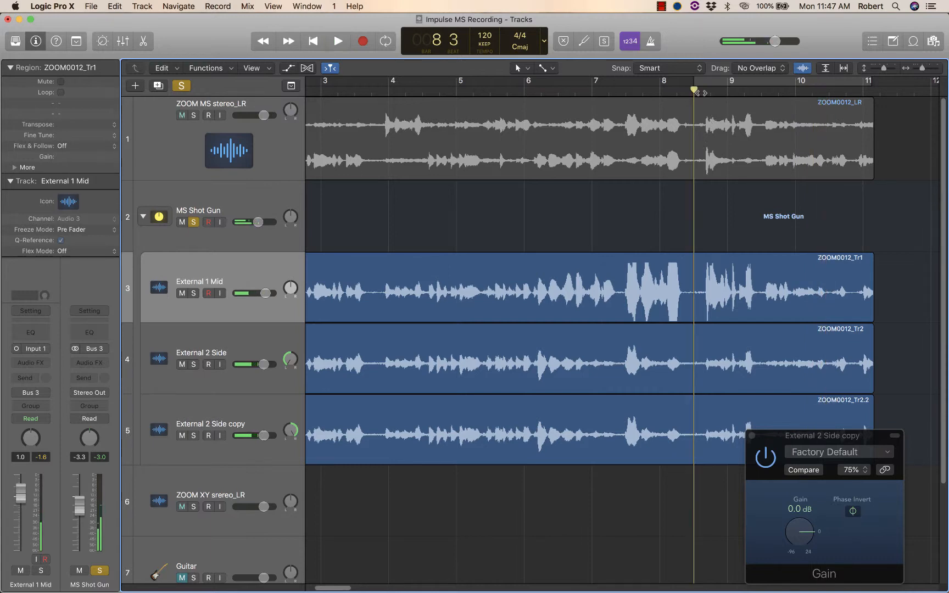
{"action": "key", "text": "space"}
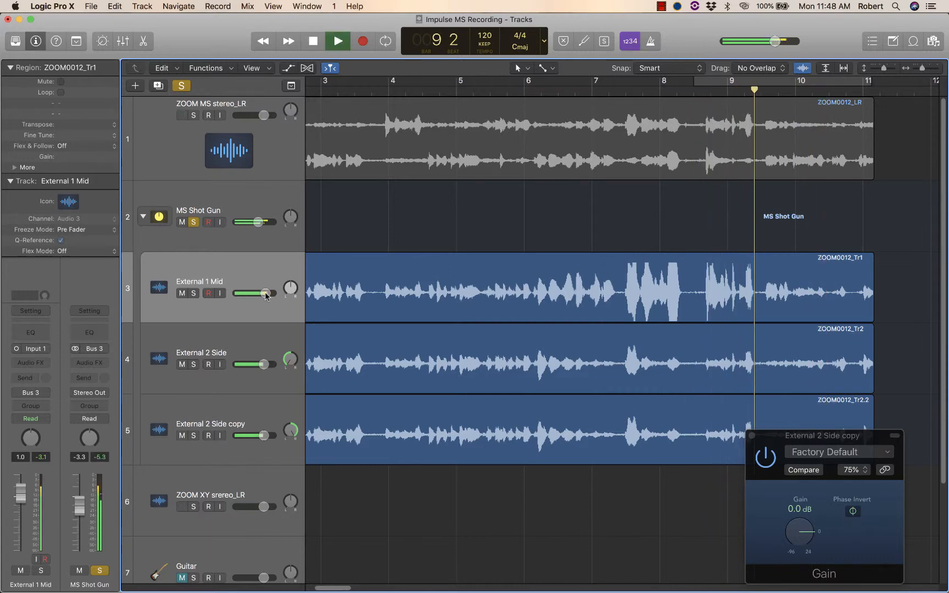
{"action": "key", "text": "space"}
{"action": "left_click_drag", "start_coordinate": [268, 294], "coordinate": [268, 294]}
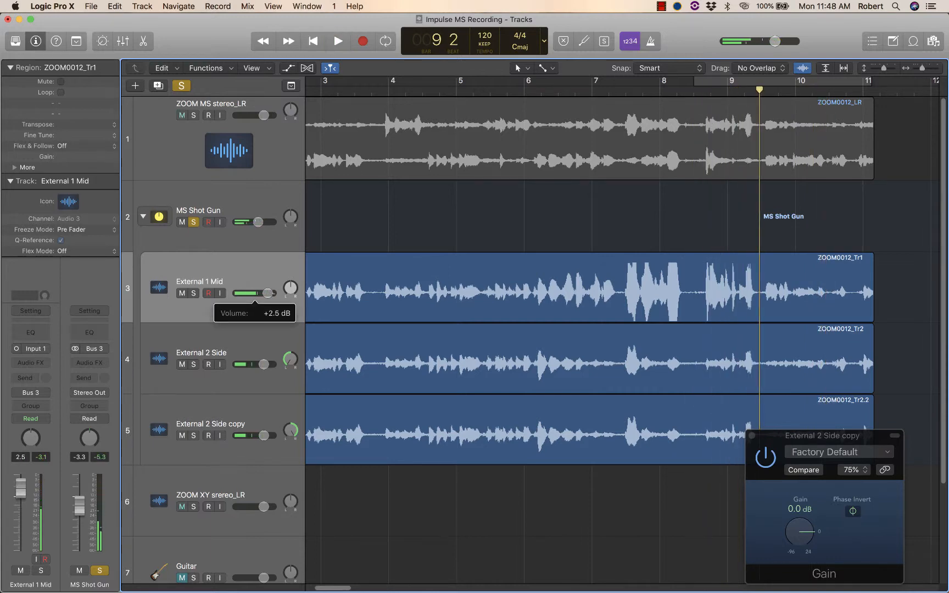
{"action": "key", "text": "space"}
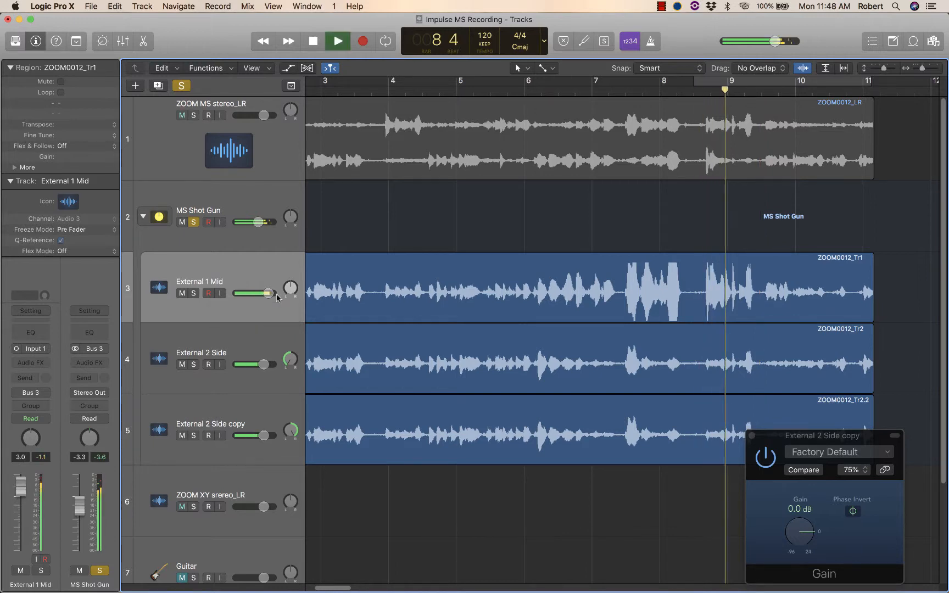
{"action": "key", "text": "space"}
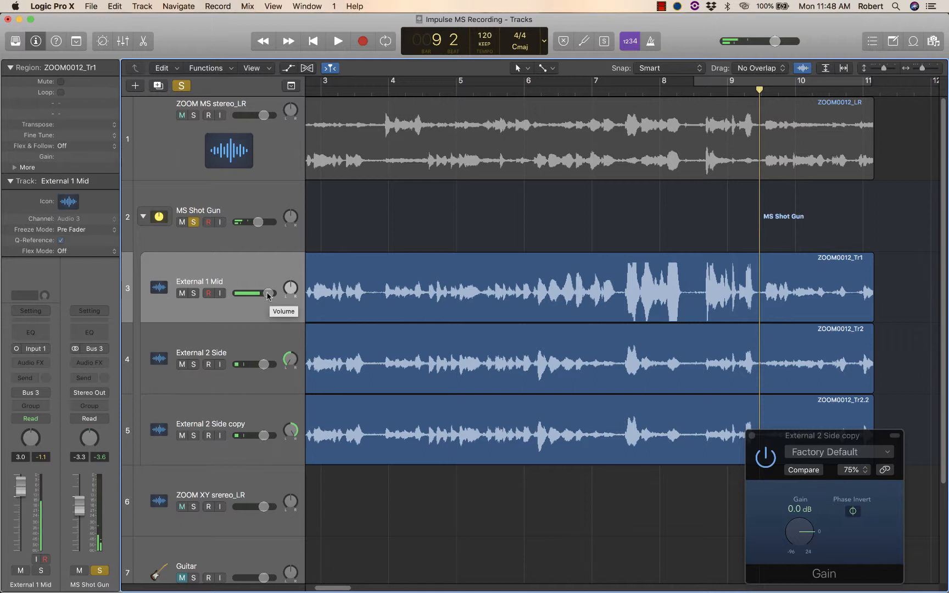
Set External 1 Mid to +4.0 dB and the MS Shot Gun stack to -4.0 dB, and play the result.
{"action": "left_click_drag", "start_coordinate": [268, 292], "coordinate": [269, 293]}
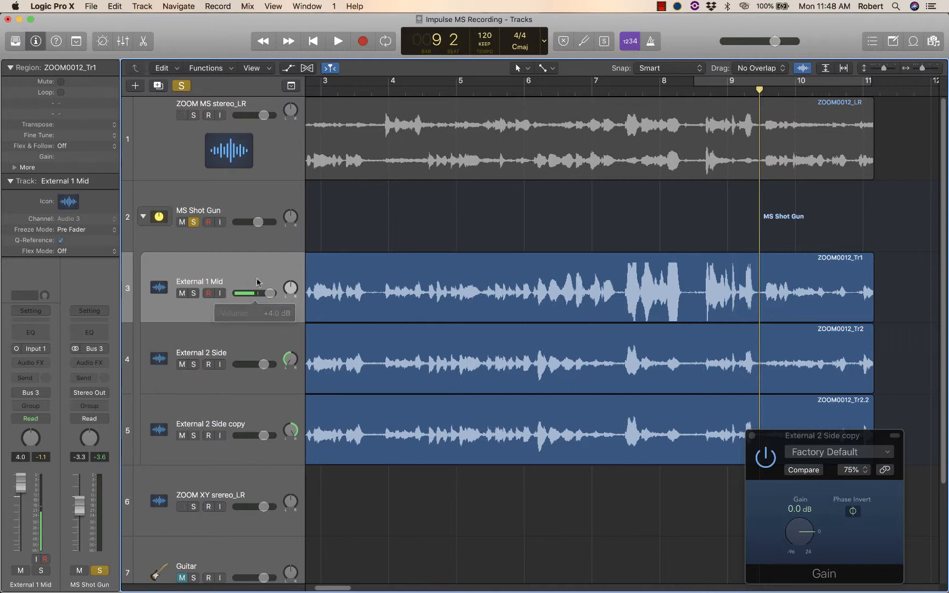
{"action": "left_click_drag", "start_coordinate": [255, 223], "coordinate": [257, 222]}
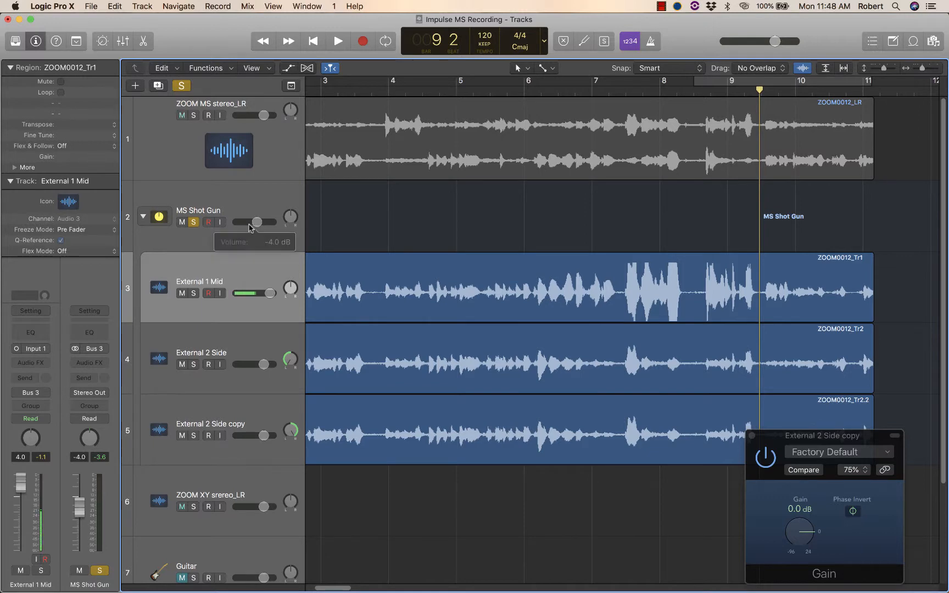
{"action": "key", "text": "space"}
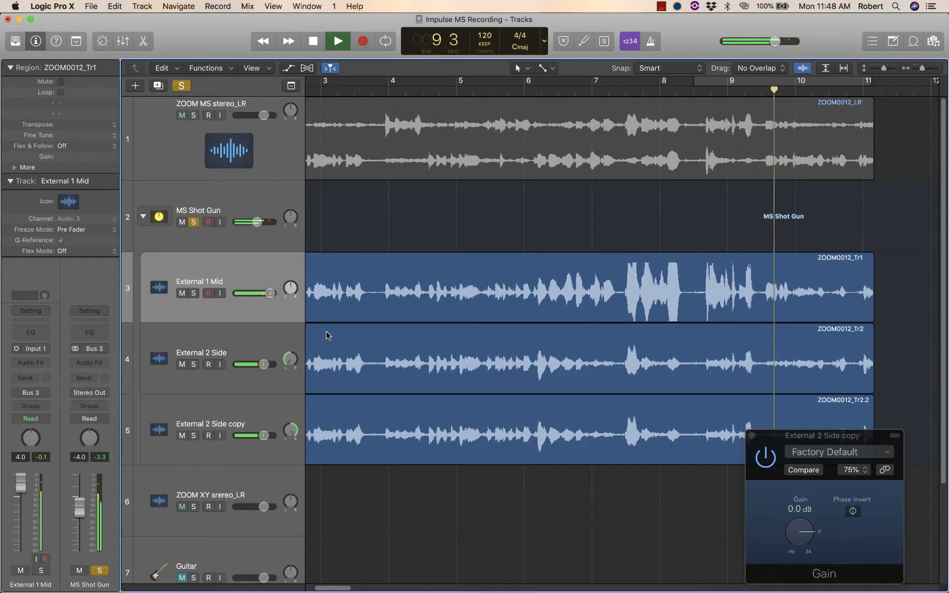
{"action": "key", "text": "space"}
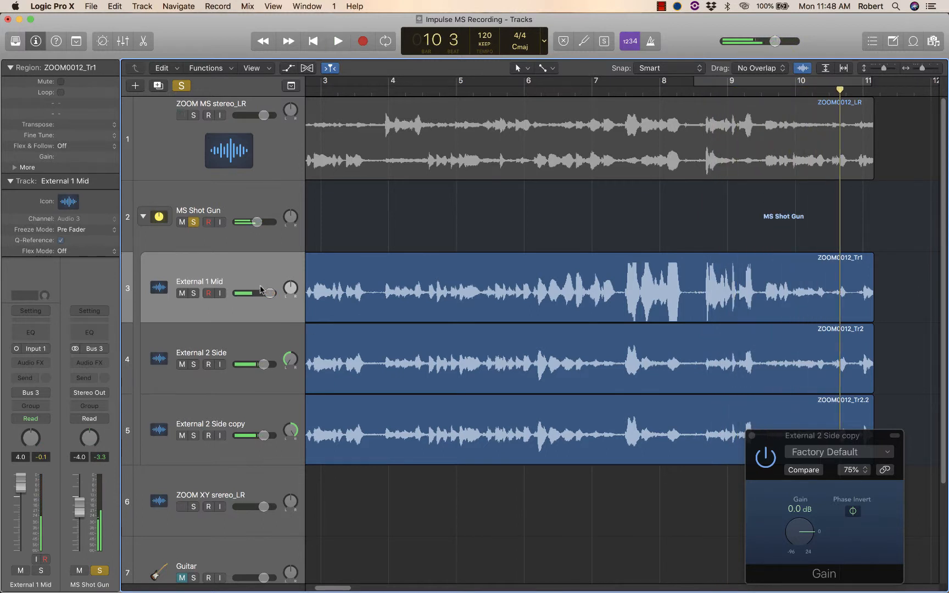
Raise the External 1 Mid track's volume to +5.5 dB and audition the balance against the side tracks.
{"action": "left_click_drag", "start_coordinate": [265, 294], "coordinate": [267, 295]}
{"action": "key", "text": "space"}
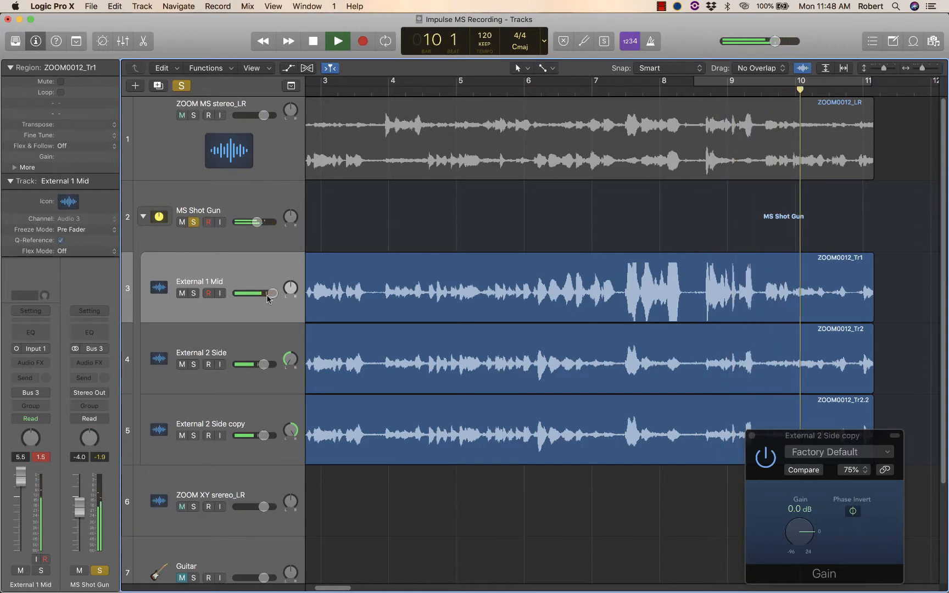
{"action": "key", "text": "space"}
Return the External 1 Mid track's volume to 0.0 dB and play the soloed stack again.
{"action": "left_click_drag", "start_coordinate": [270, 297], "coordinate": [266, 296]}
{"action": "left_click", "coordinate": [266, 296]}
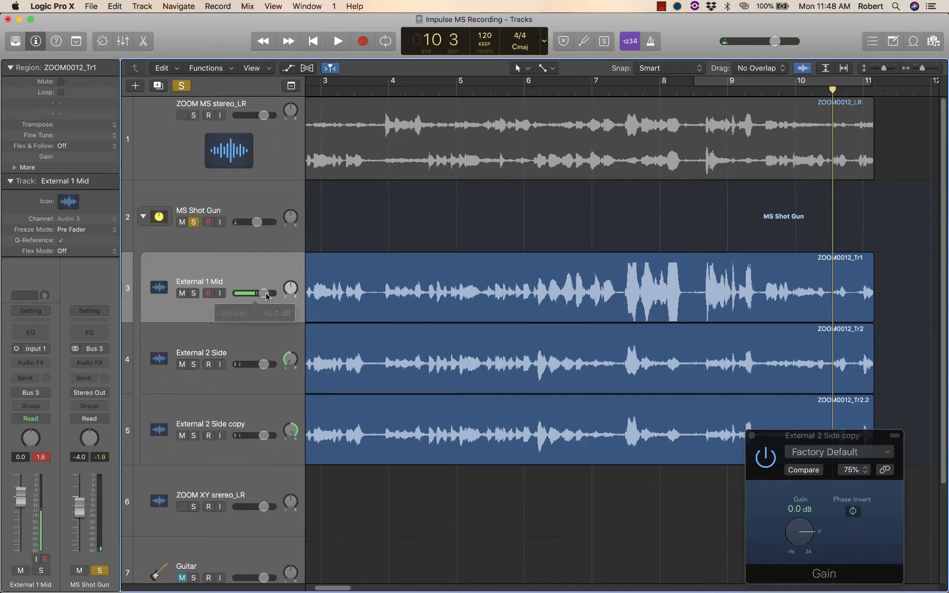
{"action": "key", "text": "space"}
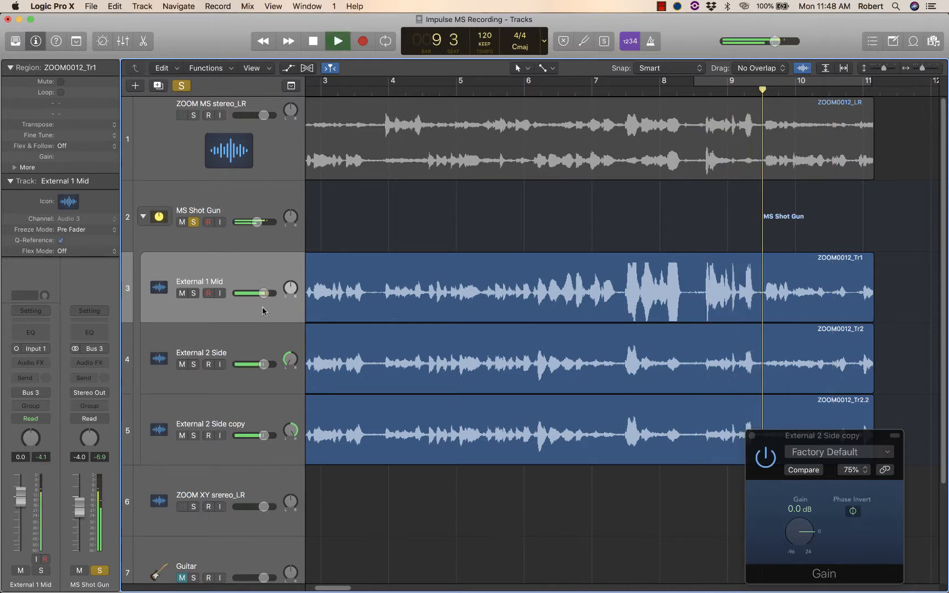
Lower the External 1 Mid track's volume to -3.3 dB and audition the soloed stack before and after the change.
{"action": "key", "text": "space"}
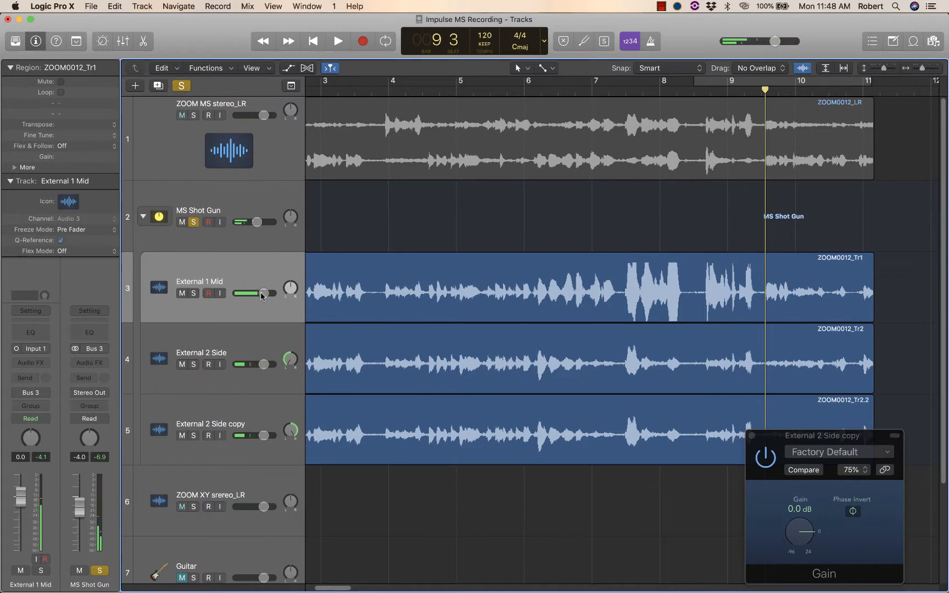
{"action": "key", "text": "space"}
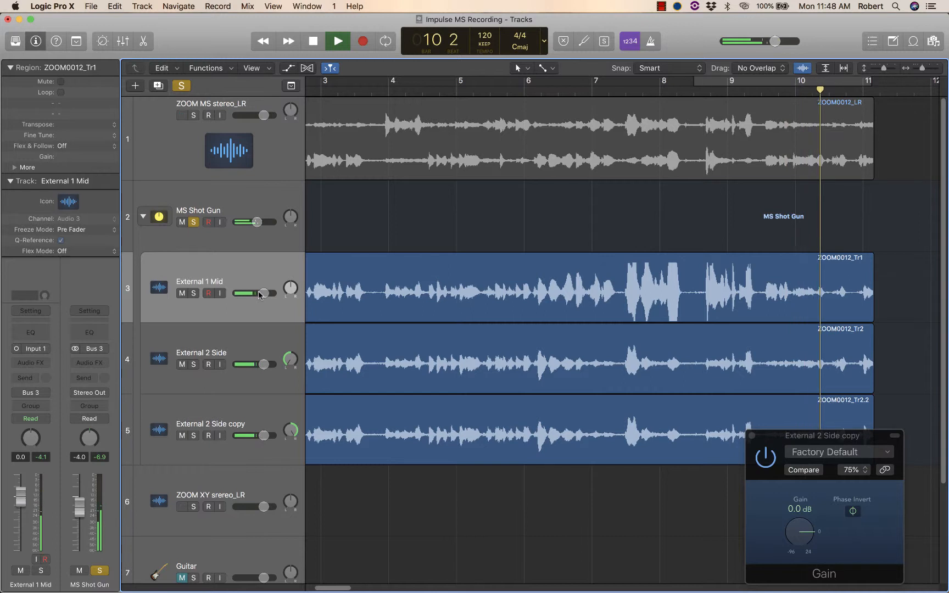
{"action": "key", "text": "space"}
{"action": "left_click_drag", "start_coordinate": [263, 293], "coordinate": [258, 293]}
{"action": "key", "text": "space"}
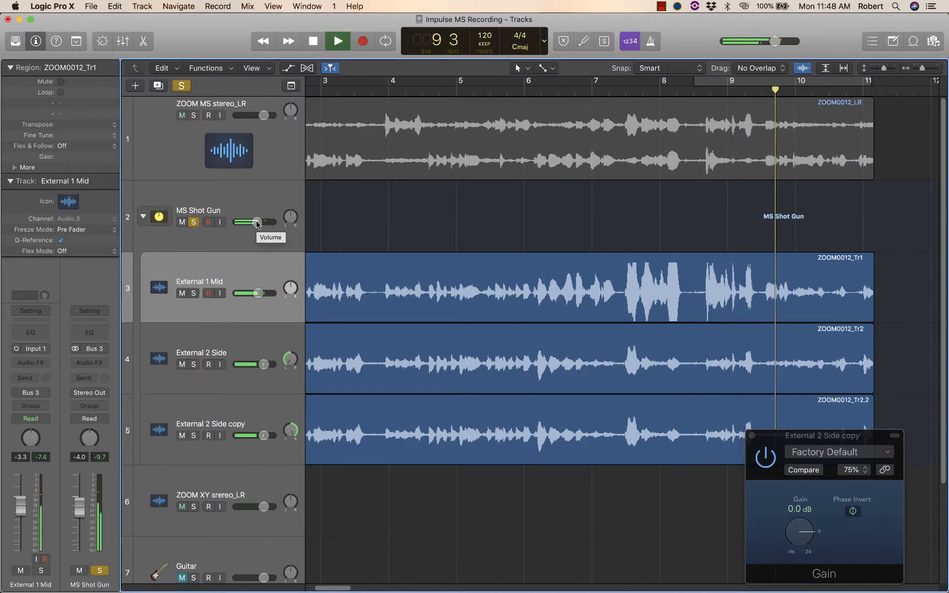
{"action": "key", "text": "space"}
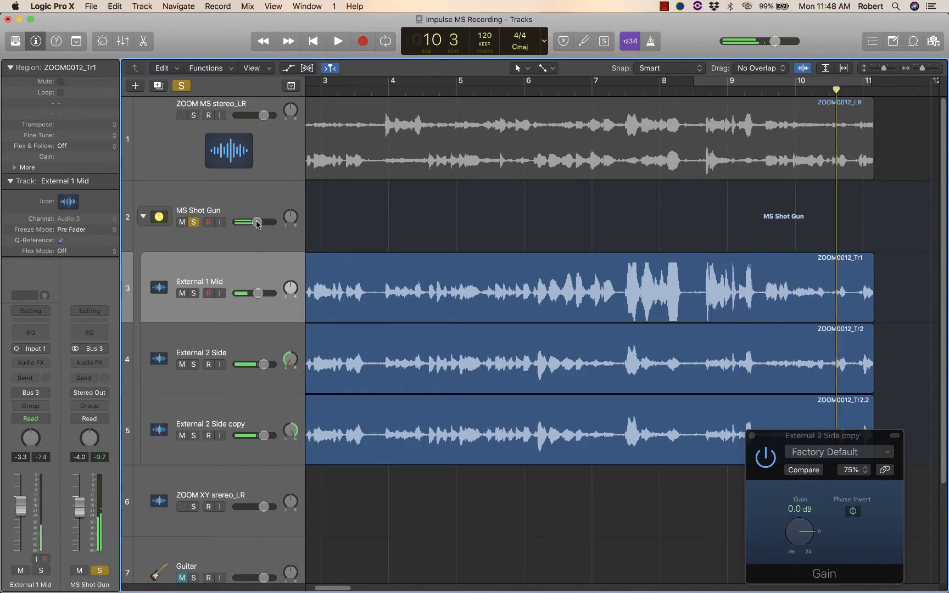
Reduce the External 1 Mid track's volume to -5.1 dB and play the stack with the more prominent side tracks.
{"action": "left_click_drag", "start_coordinate": [255, 294], "coordinate": [252, 293]}
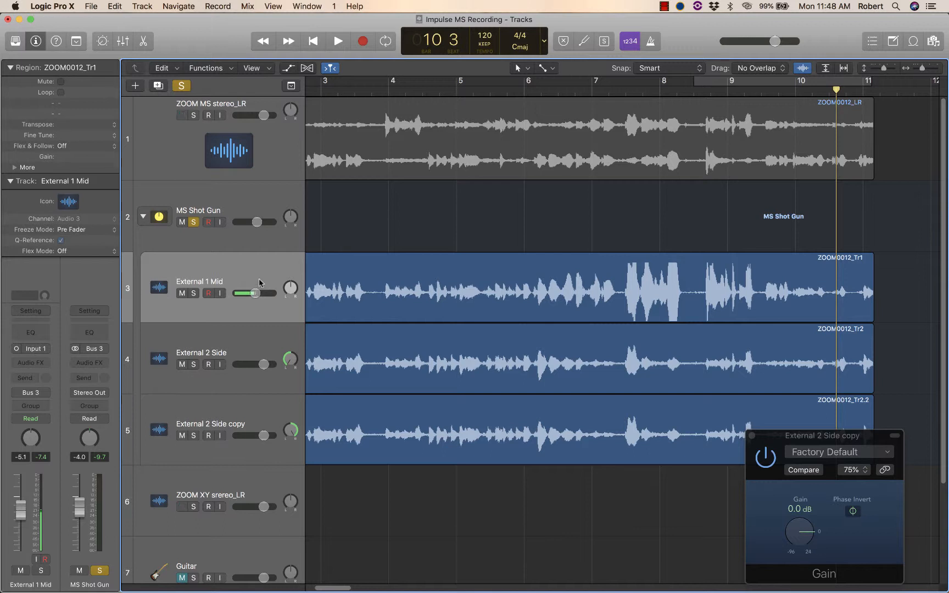
{"action": "key", "text": "space"}
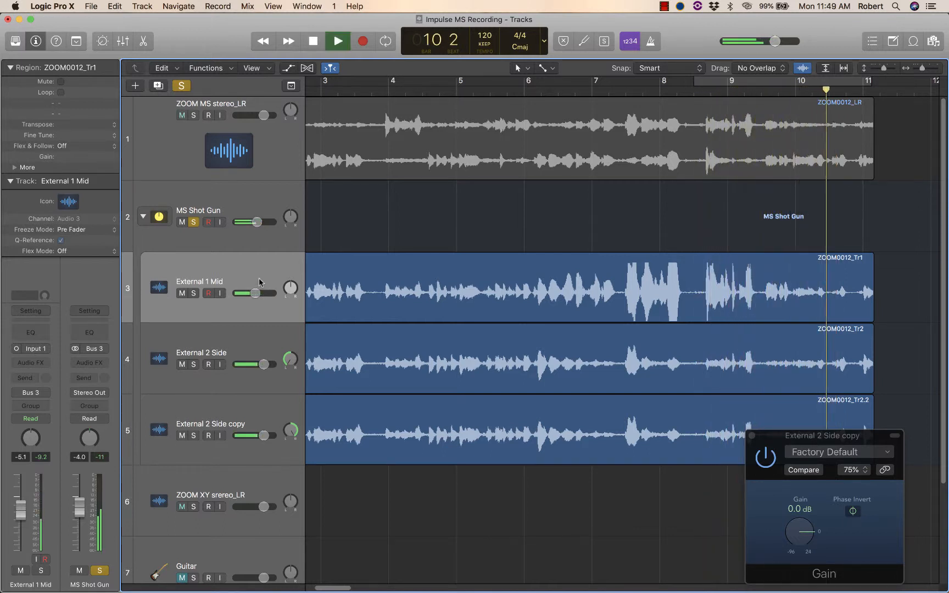
{"action": "key", "text": "space"}
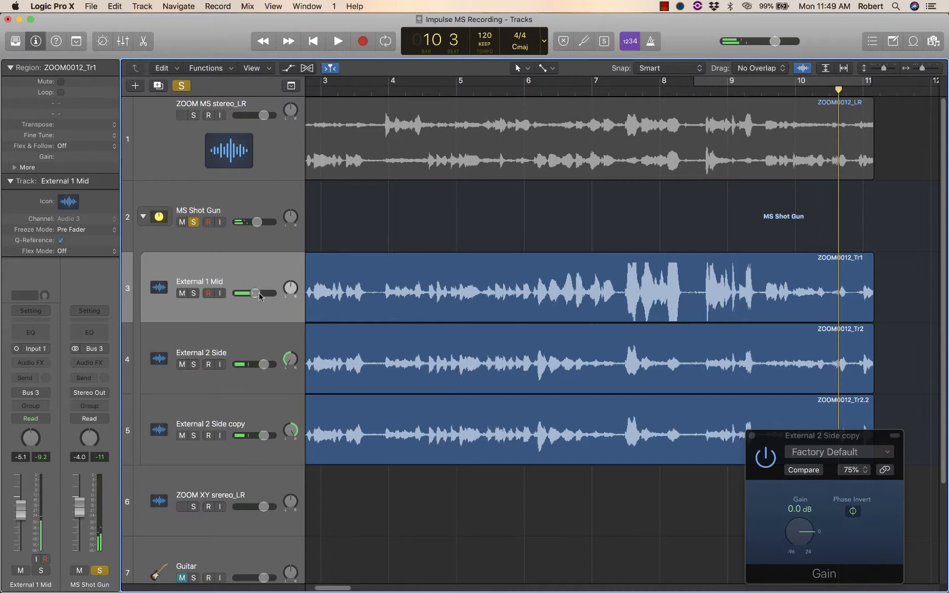
Bring the External 1 Mid track's volume back to 0.0 dB and fine-adjust it to +0.1 dB.
{"action": "left_click_drag", "start_coordinate": [259, 297], "coordinate": [264, 296]}
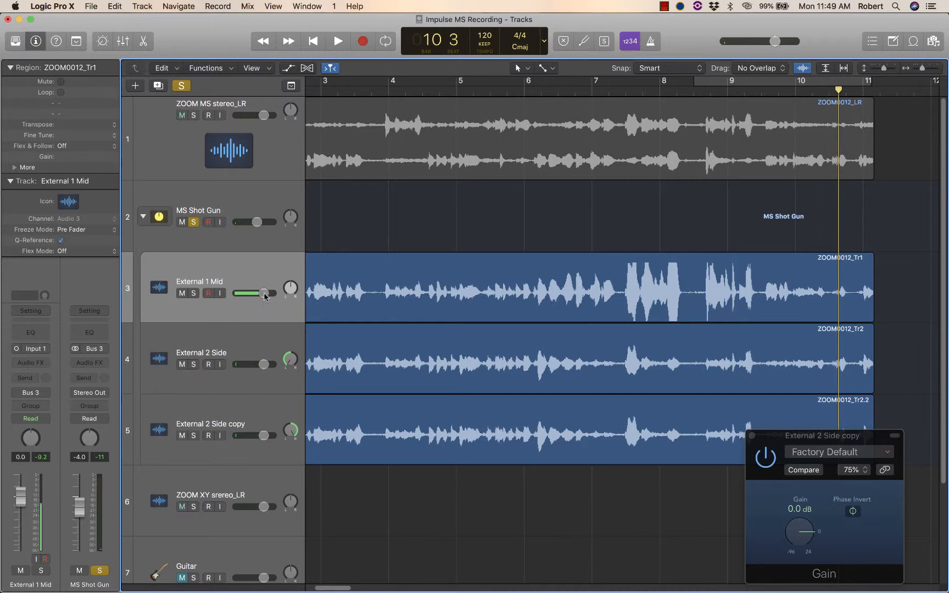
{"action": "left_click", "coordinate": [265, 295]}
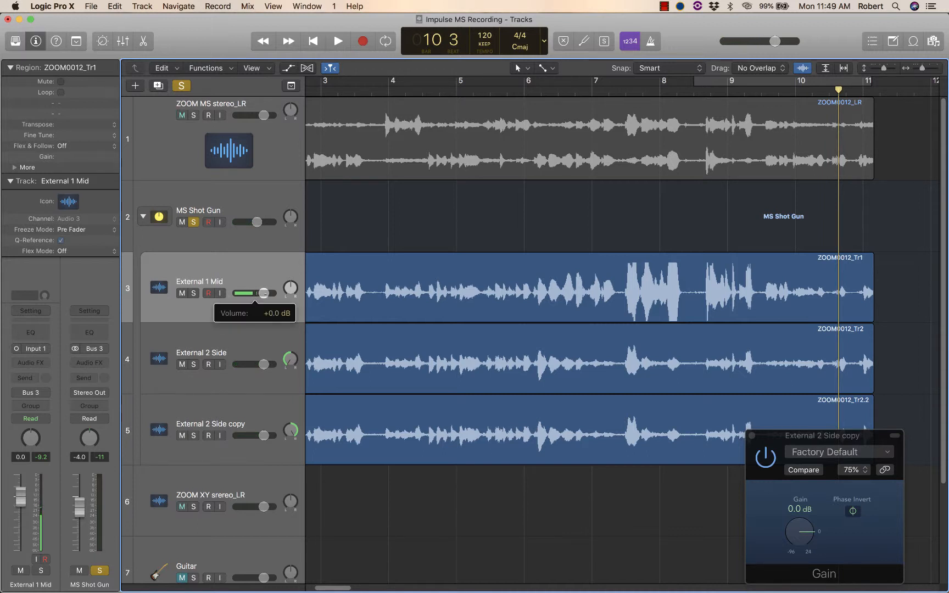
{"action": "left_click_drag", "start_coordinate": [264, 293], "coordinate": [263, 293]}
{"action": "left_click_drag", "start_coordinate": [262, 293], "coordinate": [264, 293]}
{"action": "left_click_drag", "start_coordinate": [264, 293], "coordinate": [263, 293]}
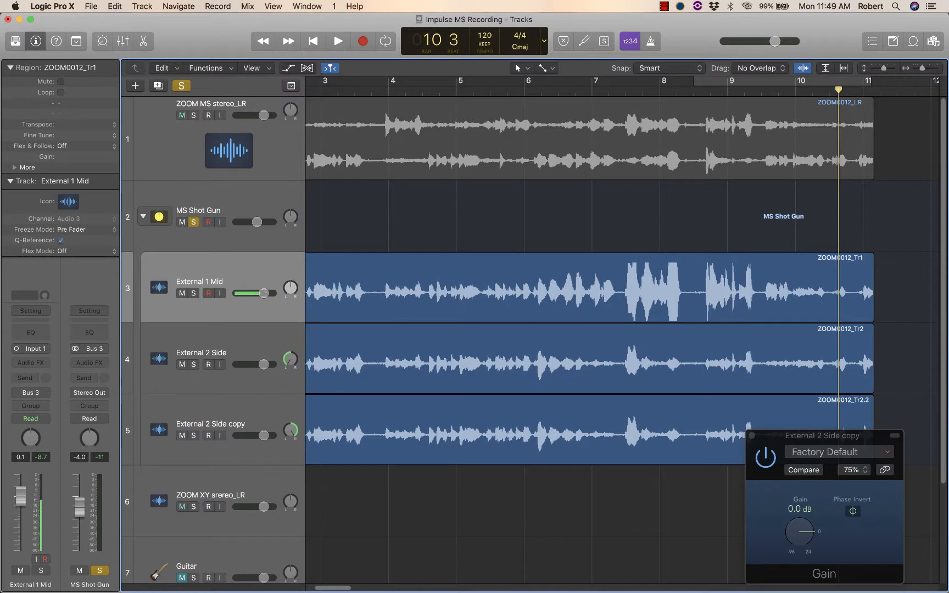
Set the External 1 Mid track's volume to -2.4 dB and audition the stack, finishing with the External 2 Side track selected.
{"action": "left_click_drag", "start_coordinate": [261, 294], "coordinate": [260, 293]}
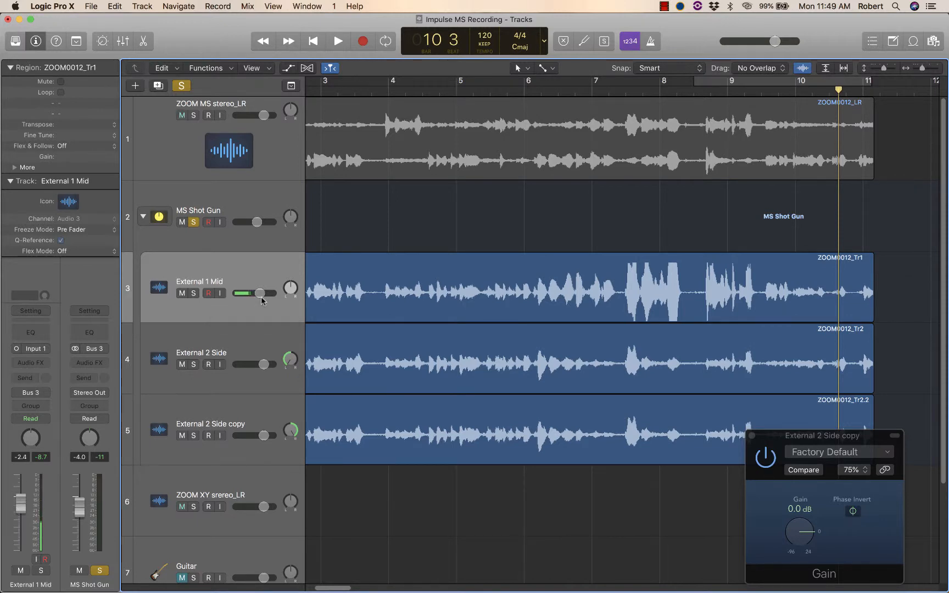
{"action": "key", "text": "space"}
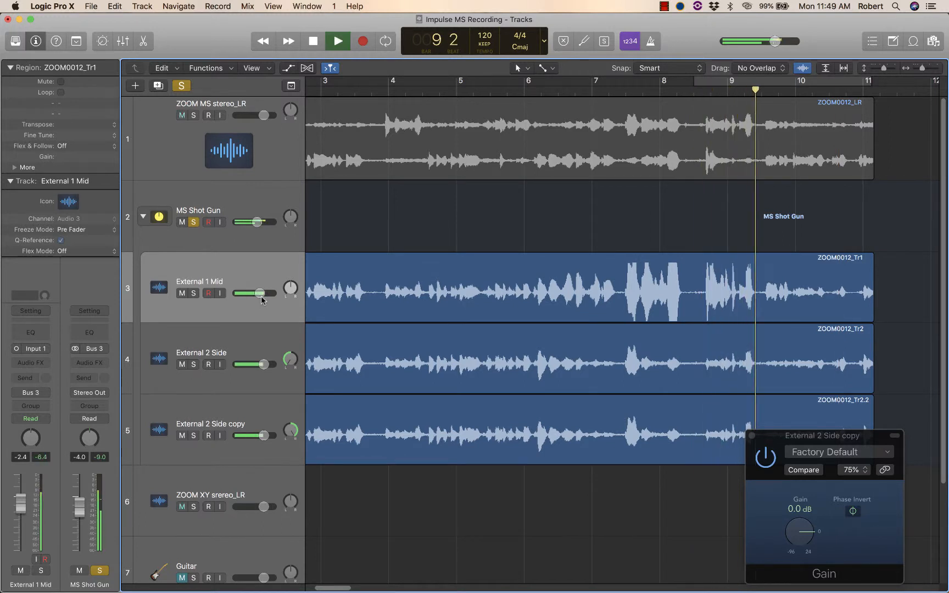
{"action": "key", "text": "space"}
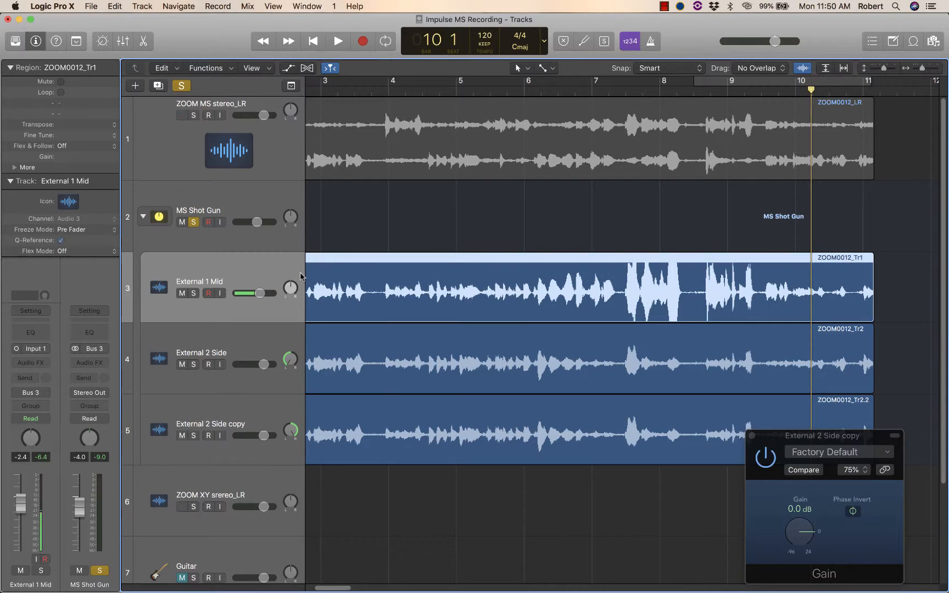
{"action": "left_click", "coordinate": [278, 337]}
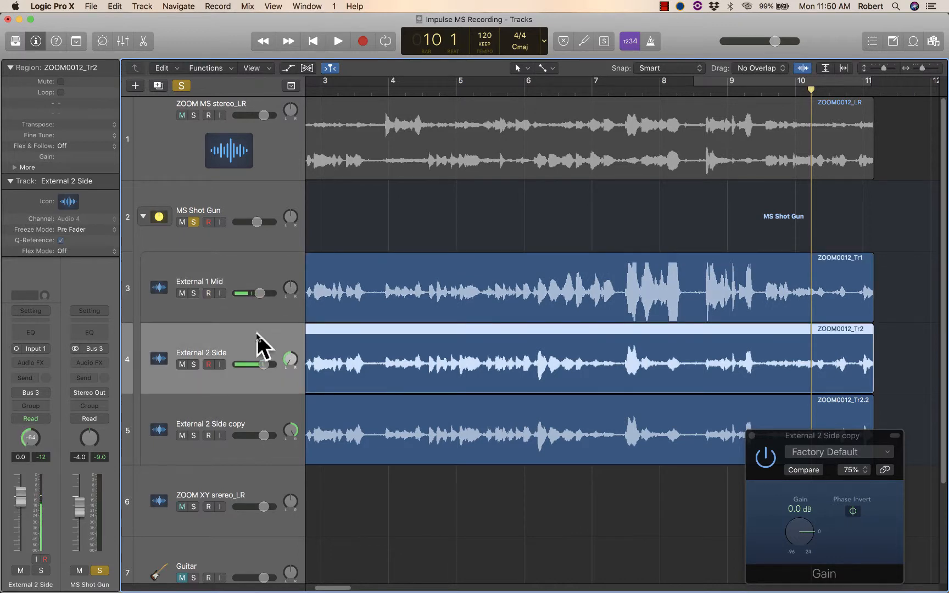